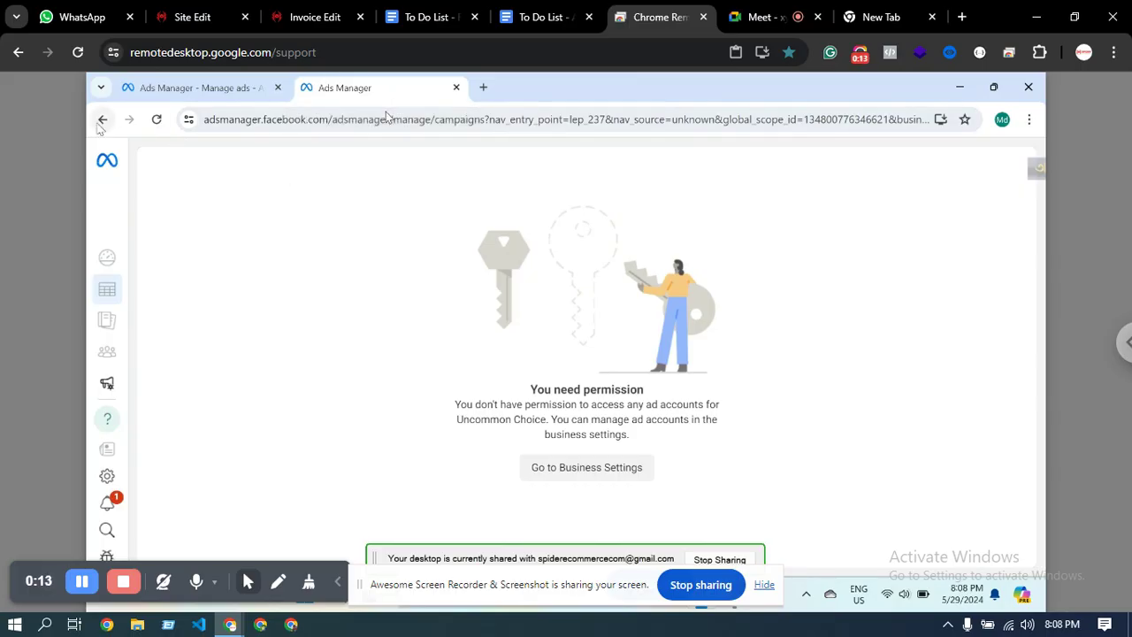
# - Switch Ads Manager to the personal account and view its campaigns, cancelling the new campaign dialog
pyautogui.moveTo(107, 252)
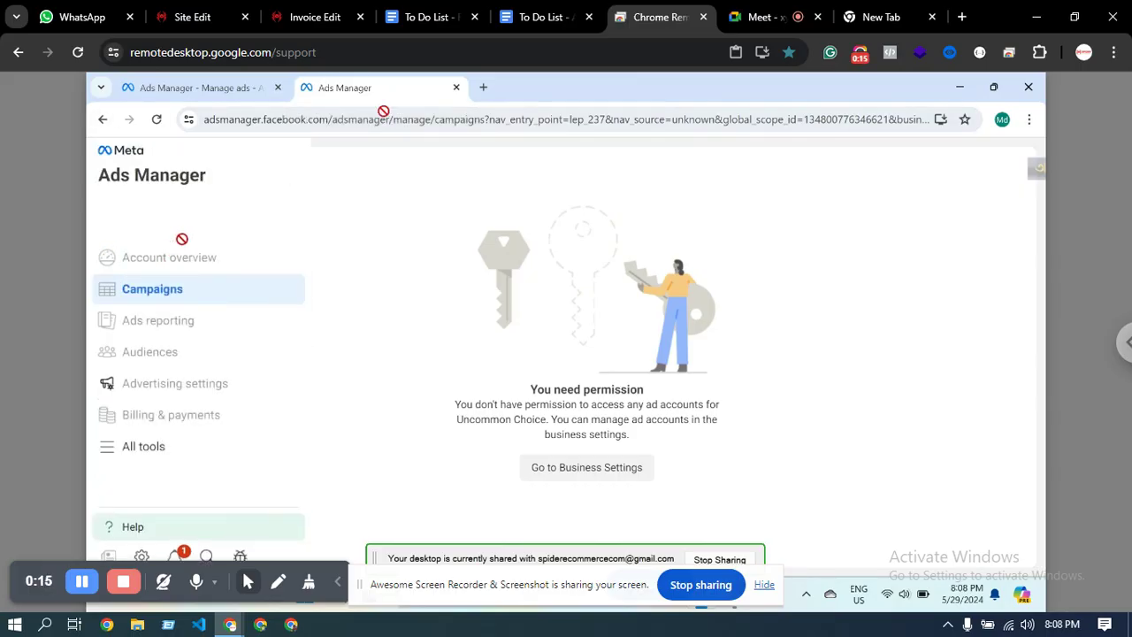
pyautogui.click(102, 119)
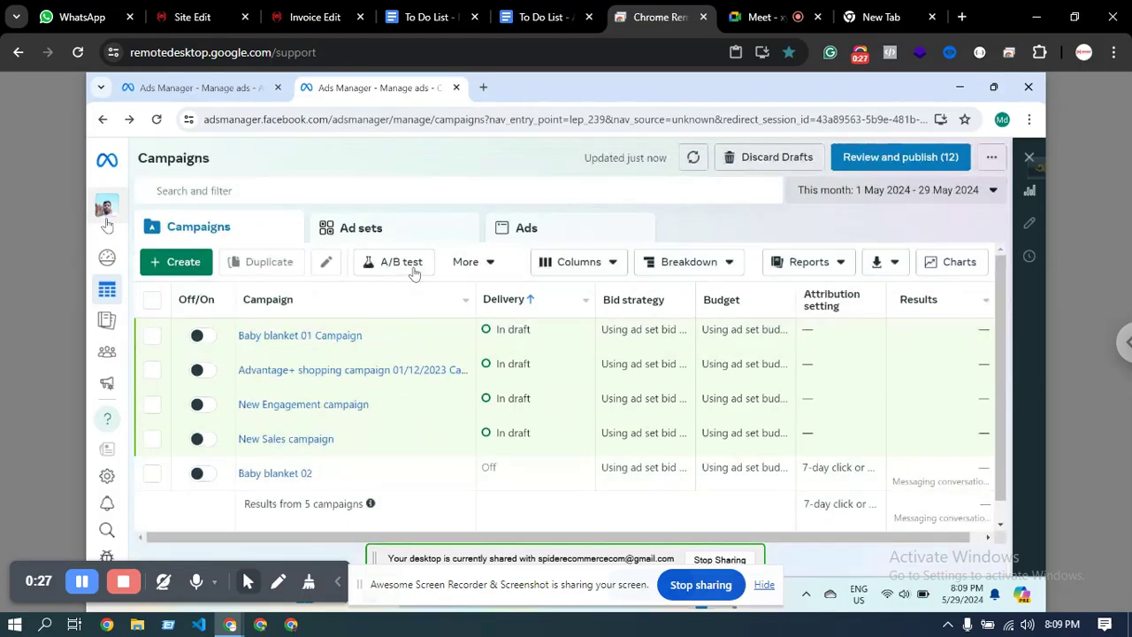
pyautogui.click(106, 210)
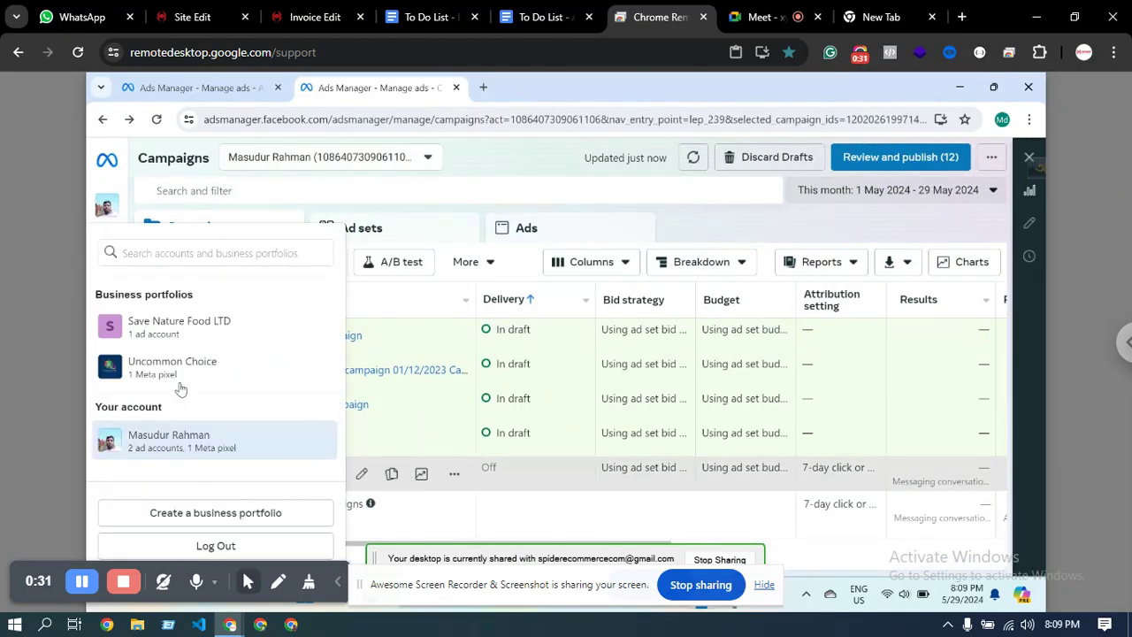
pyautogui.click(163, 446)
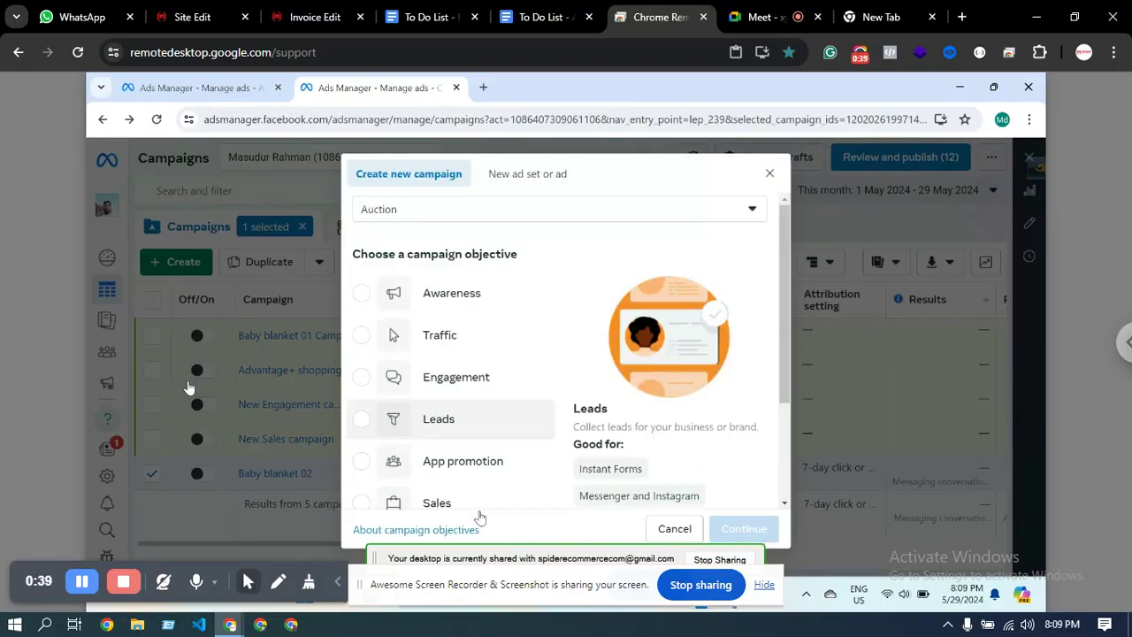
pyautogui.click(674, 528)
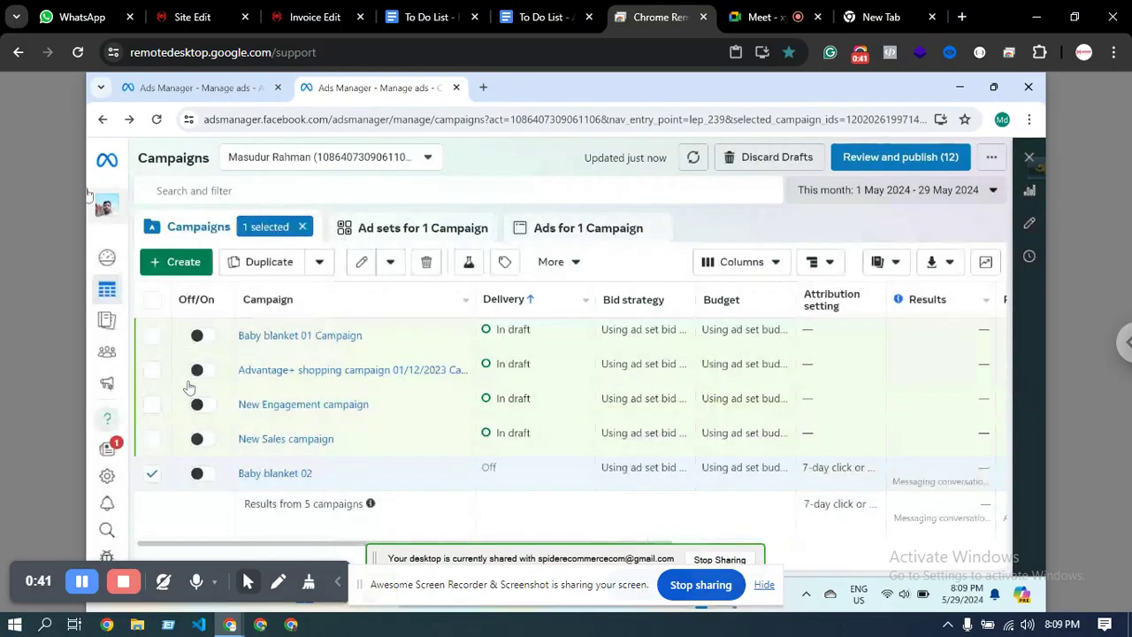
# - Switch to the Save Nature Food LTD business portfolio and wait for its campaigns page to load
pyautogui.click(106, 205)
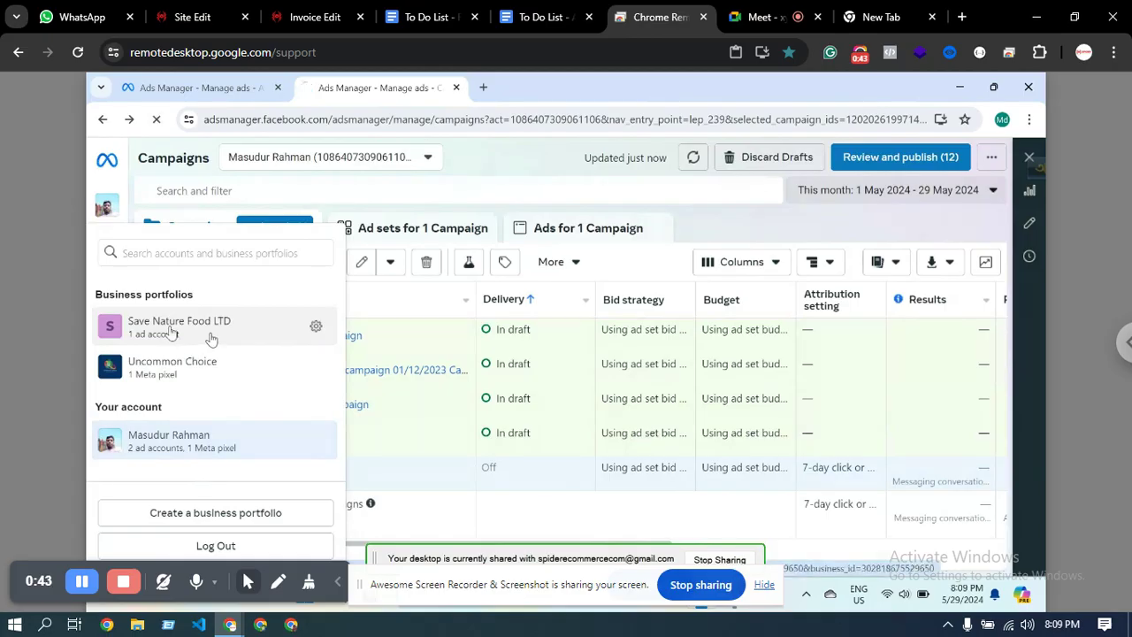
pyautogui.click(171, 327)
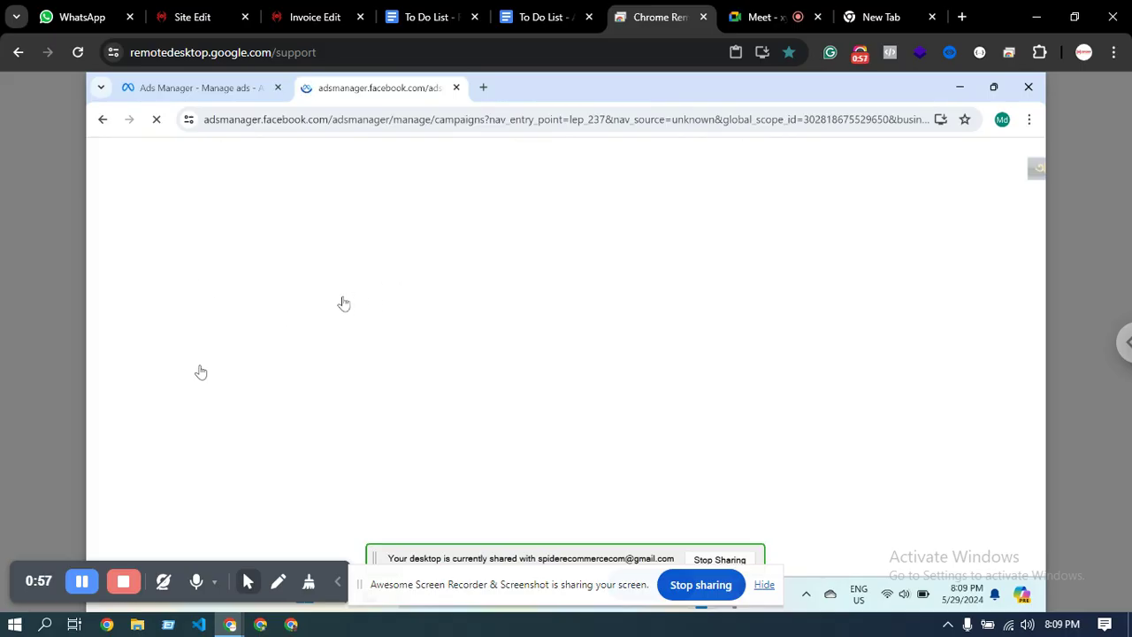
pyautogui.click(764, 585)
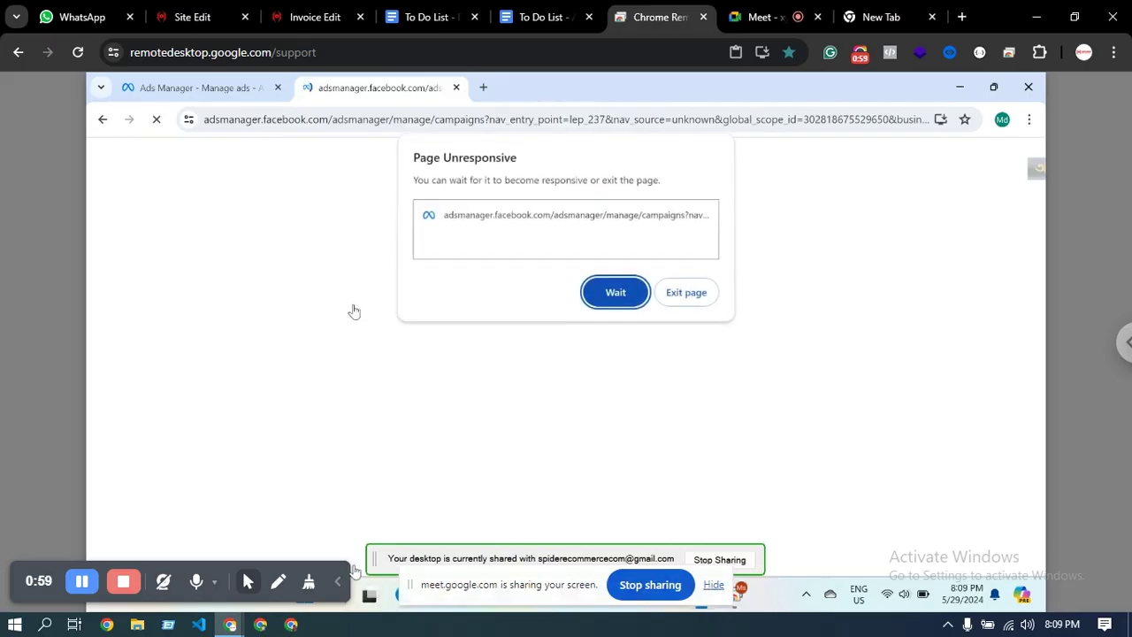
pyautogui.click(343, 582)
pyautogui.click(646, 293)
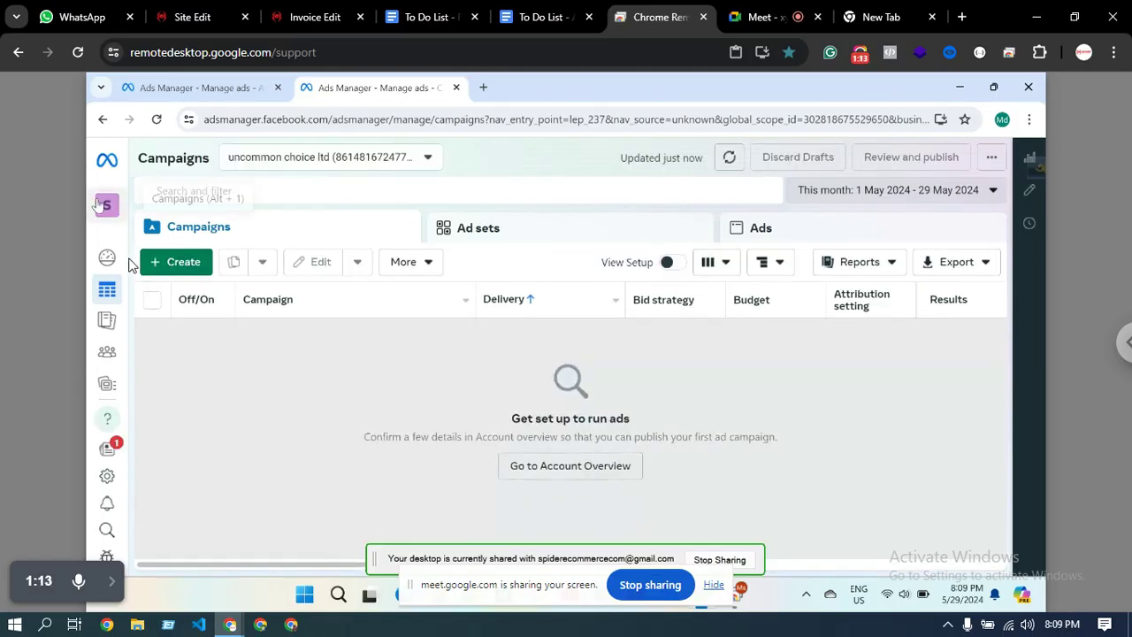
# - Switch to the Uncommon Choice portfolio and compare it with the account overview in the other Ads Manager tab
pyautogui.click(105, 204)
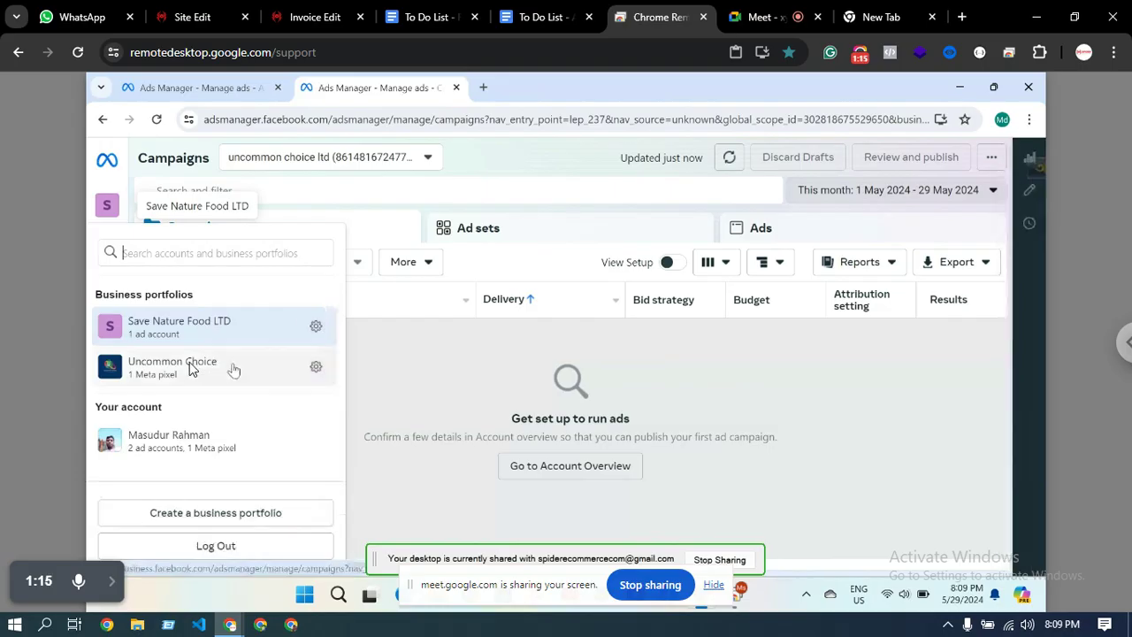
pyautogui.click(315, 368)
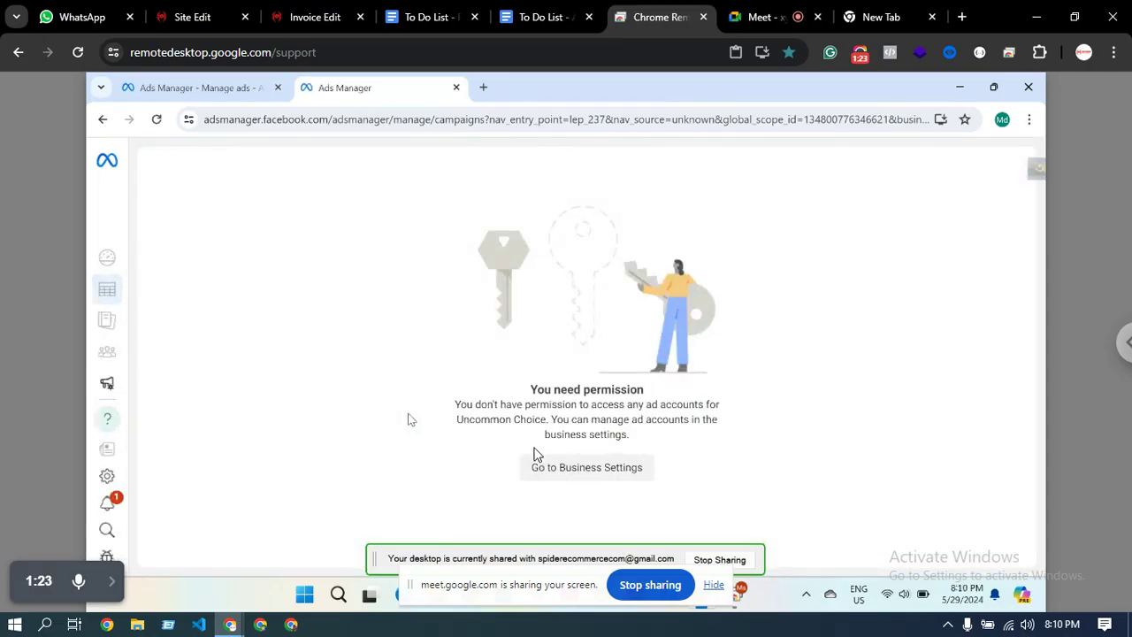
pyautogui.click(205, 90)
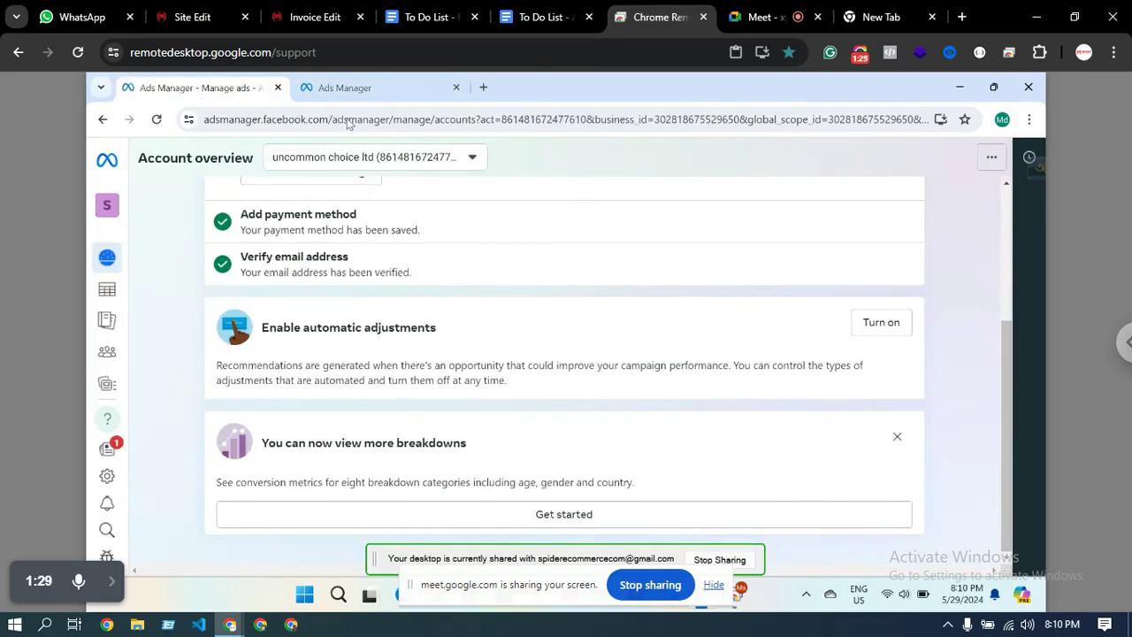
pyautogui.click(361, 91)
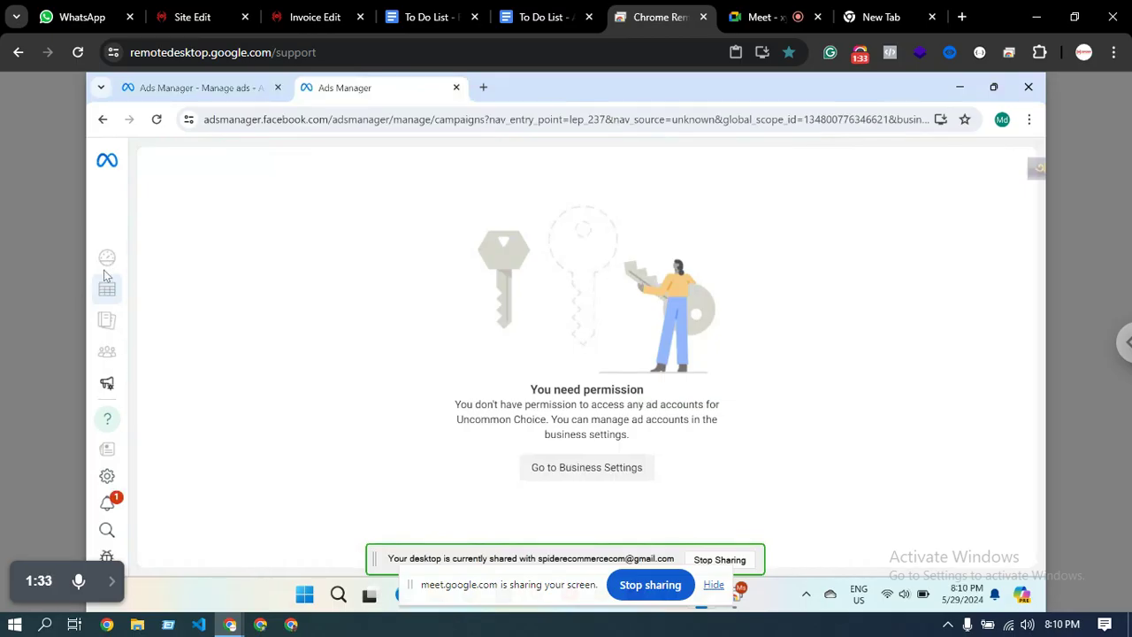
# - Switch back to the personal account and open the payment activity of its ad account
pyautogui.moveTo(113, 380)
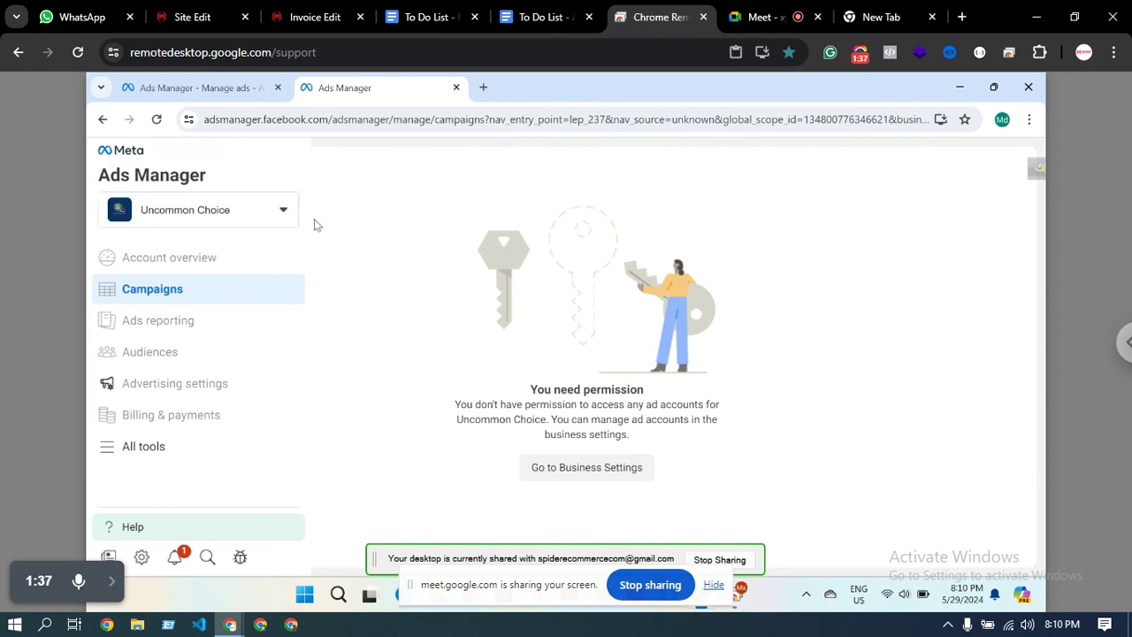
pyautogui.click(237, 227)
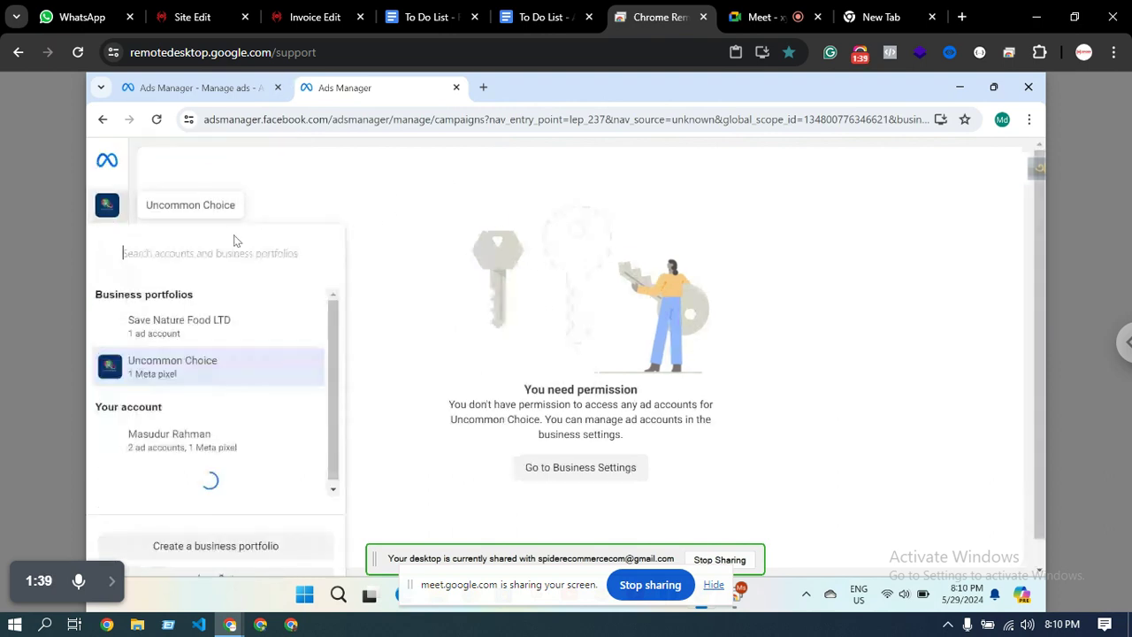
pyautogui.click(217, 451)
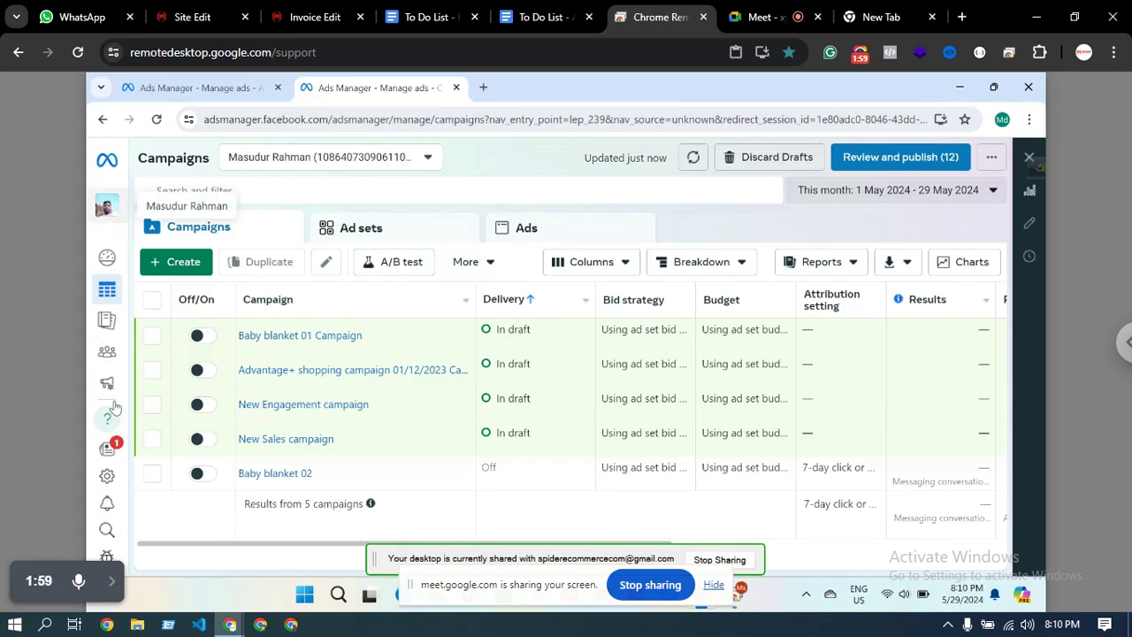
pyautogui.moveTo(113, 353)
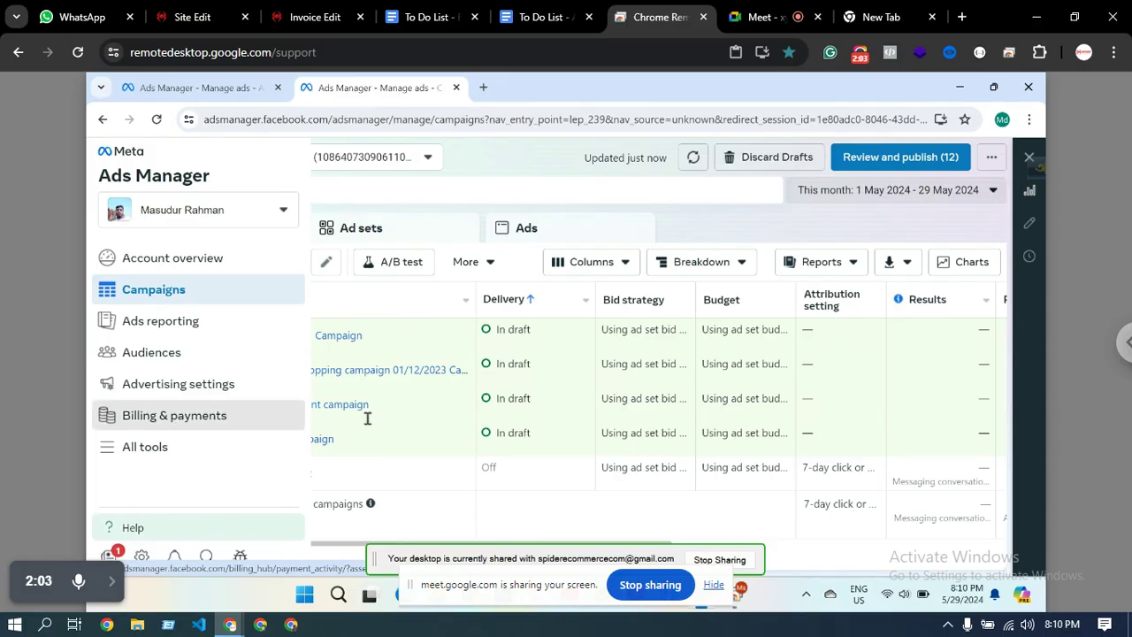
pyautogui.moveTo(352, 416)
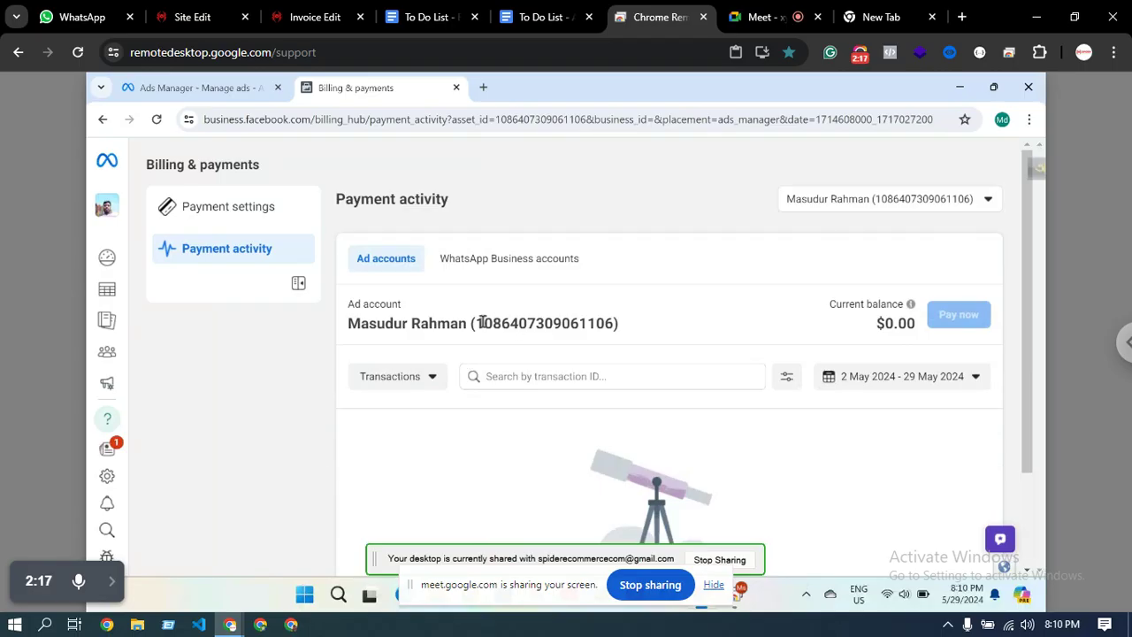
# - Copy the personal ad account's ID from the payment activity page
pyautogui.doubleClick(478, 324)
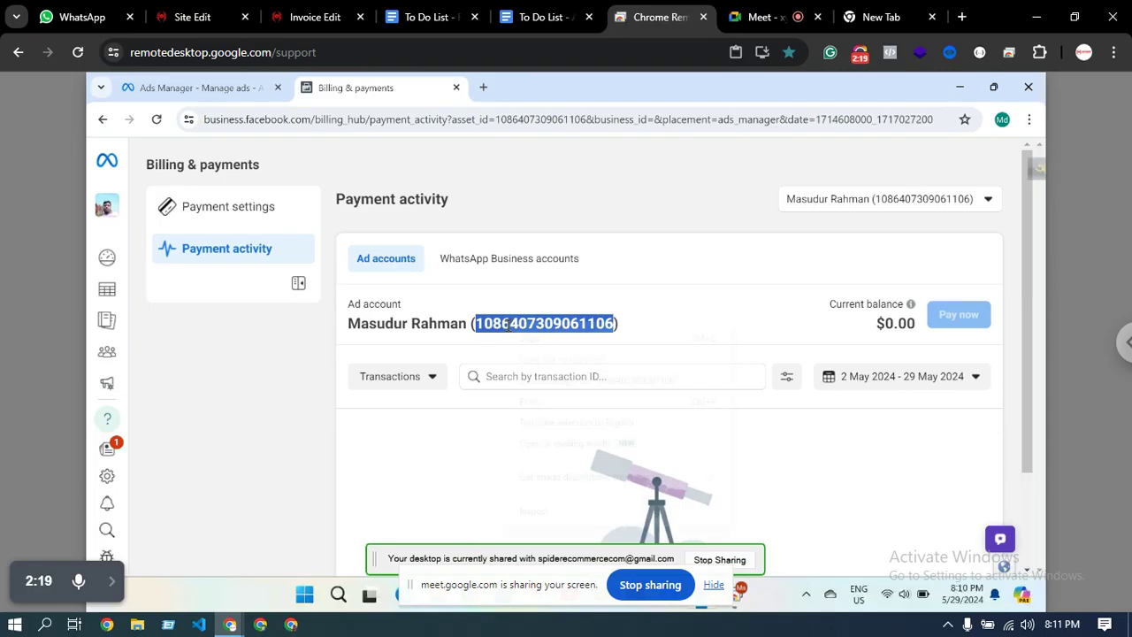
pyautogui.rightClick(506, 325)
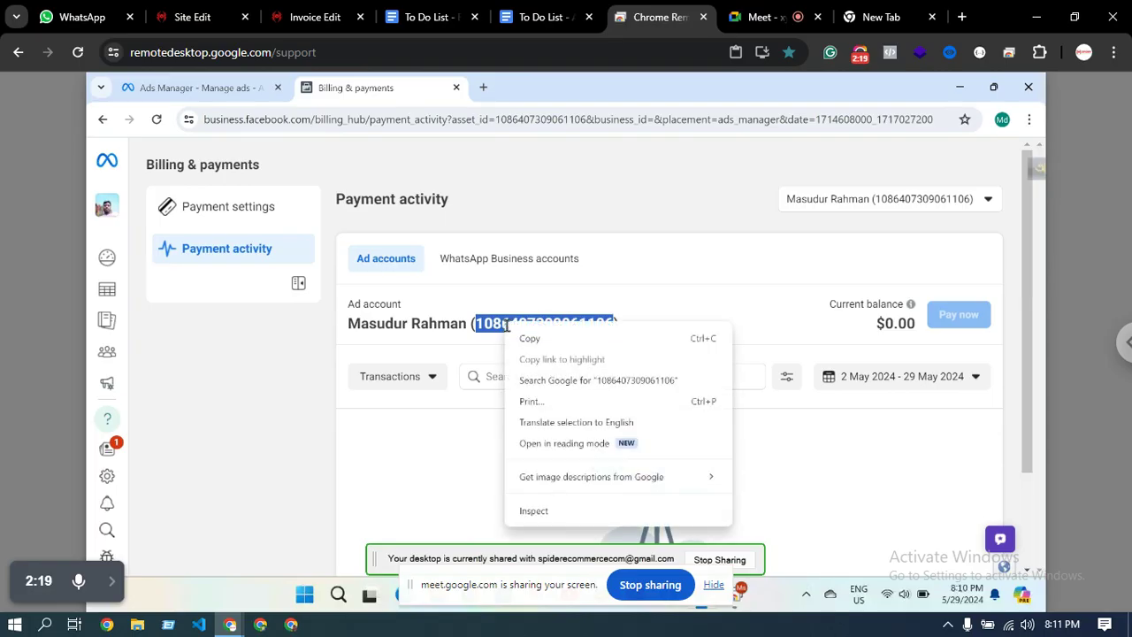
pyautogui.click(530, 340)
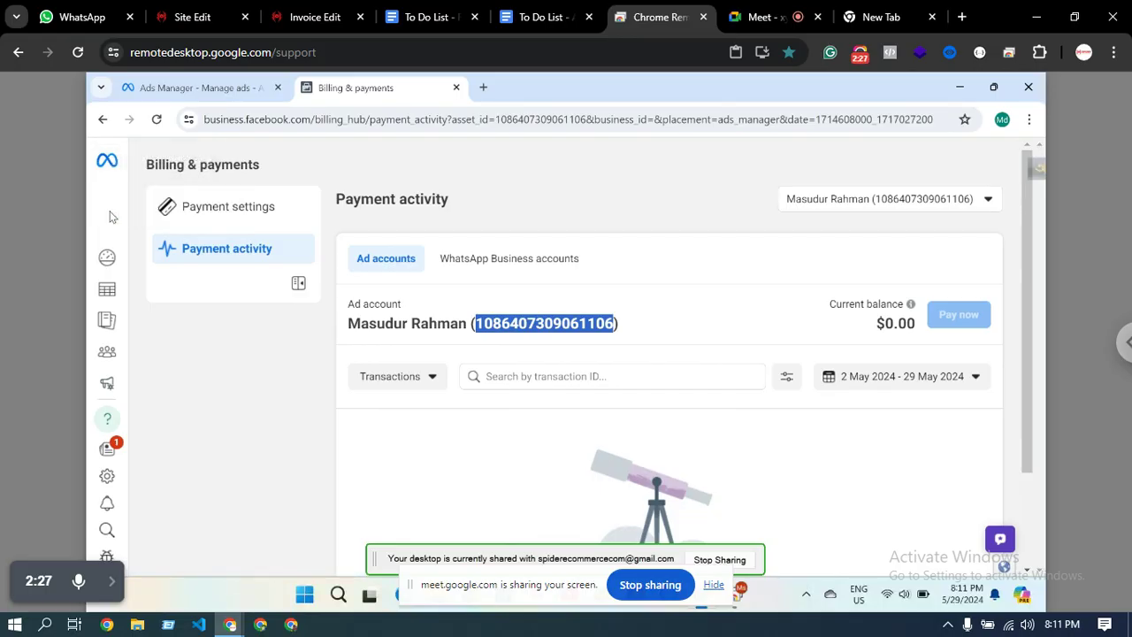
# - Open the ad accounts section in the Uncommon Choice portfolio's business settings
pyautogui.click(137, 219)
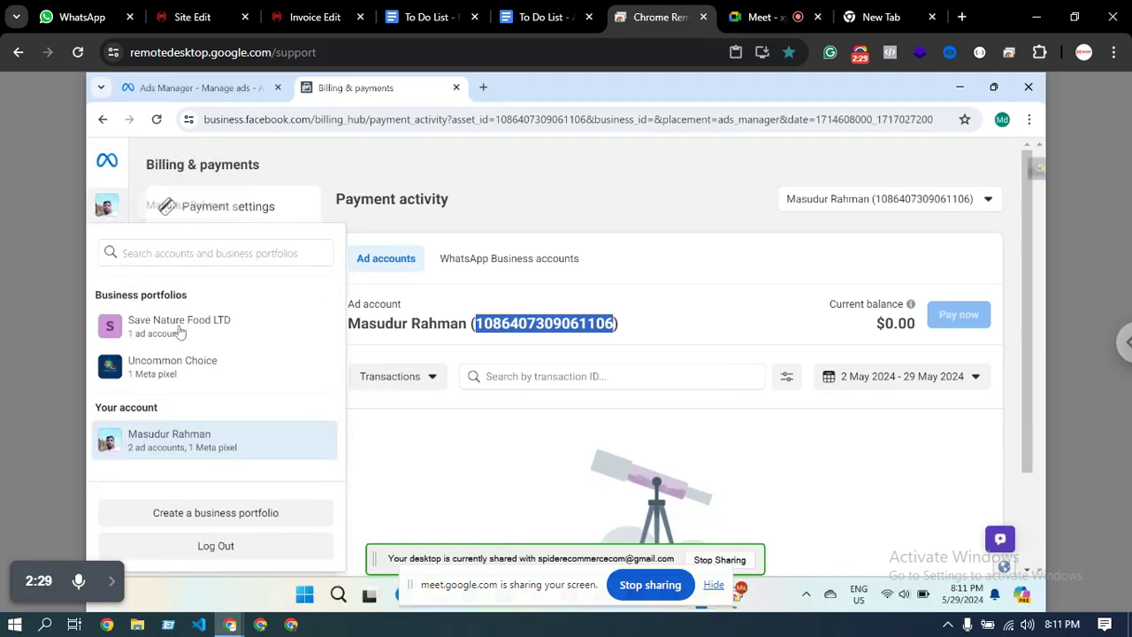
pyautogui.click(315, 370)
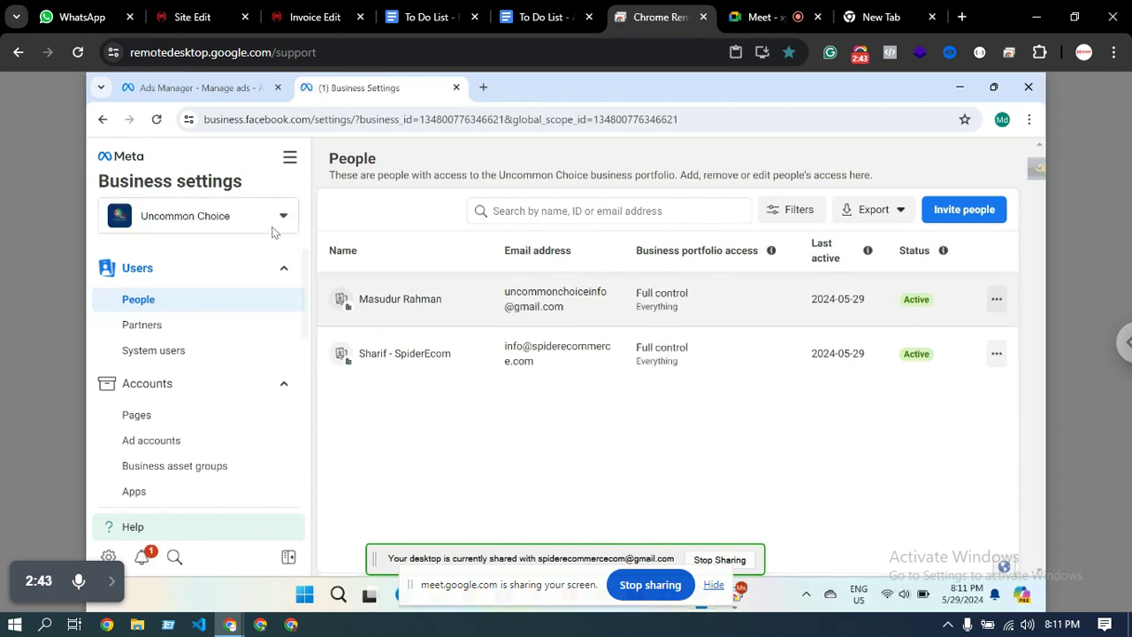
pyautogui.click(167, 442)
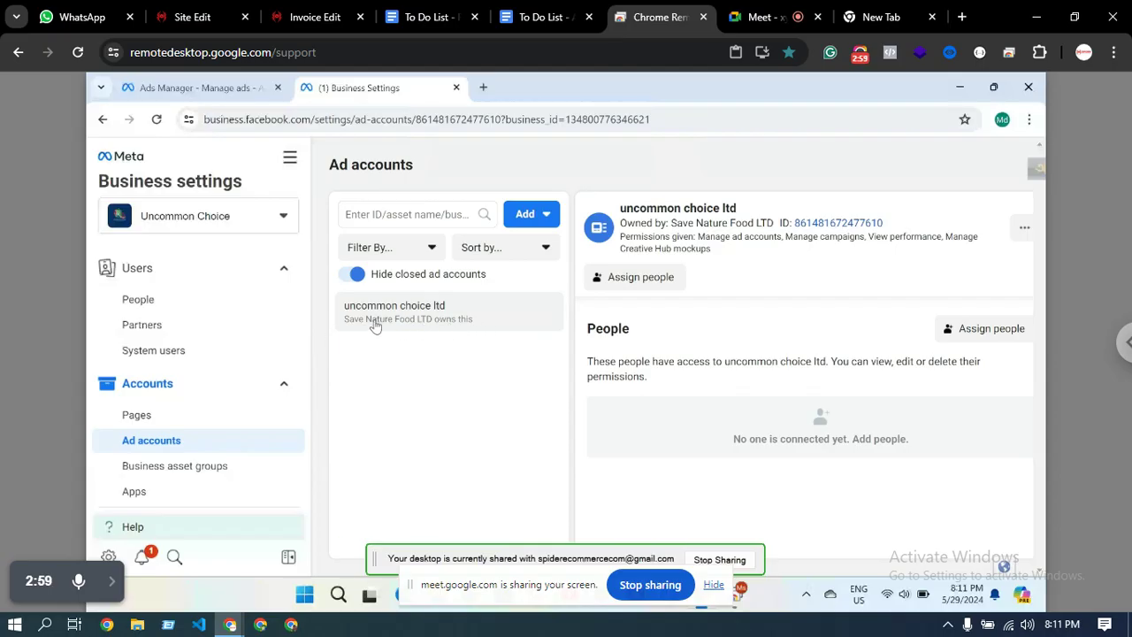
# - Start a request for access to an ad account and paste the copied ad account ID as plain text
pyautogui.click(548, 219)
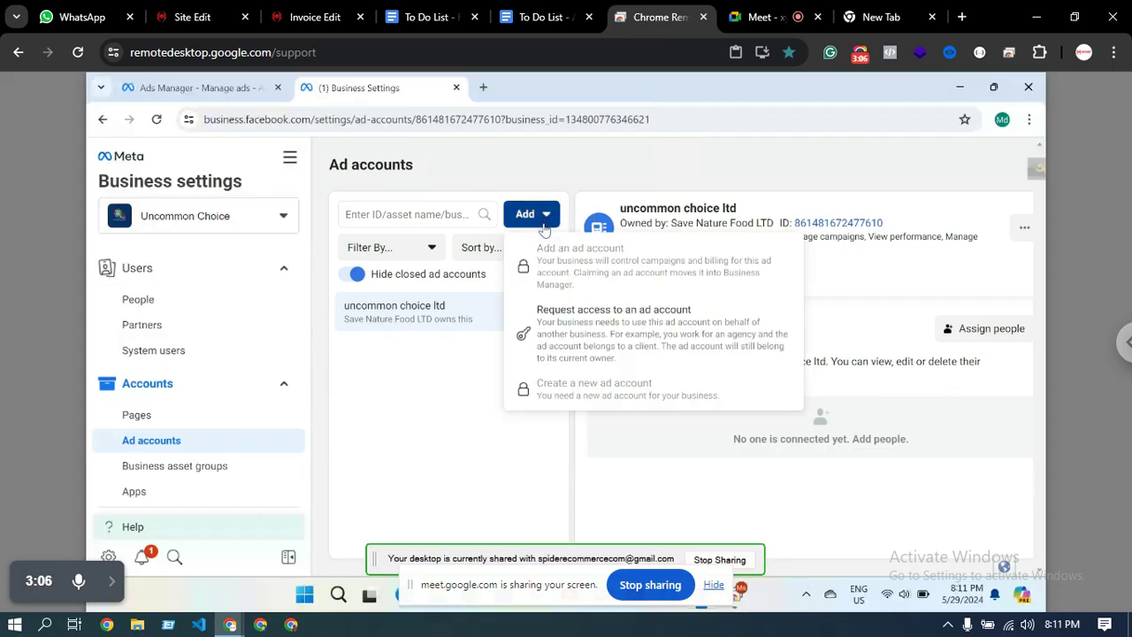
pyautogui.click(573, 323)
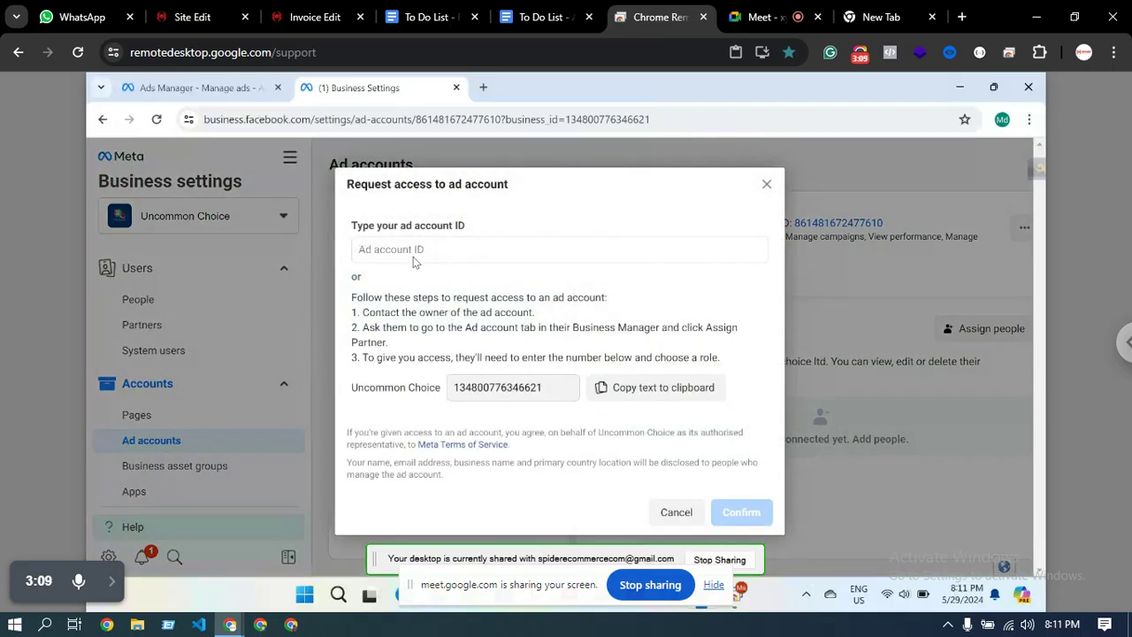
pyautogui.click(410, 253)
pyautogui.rightClick(413, 255)
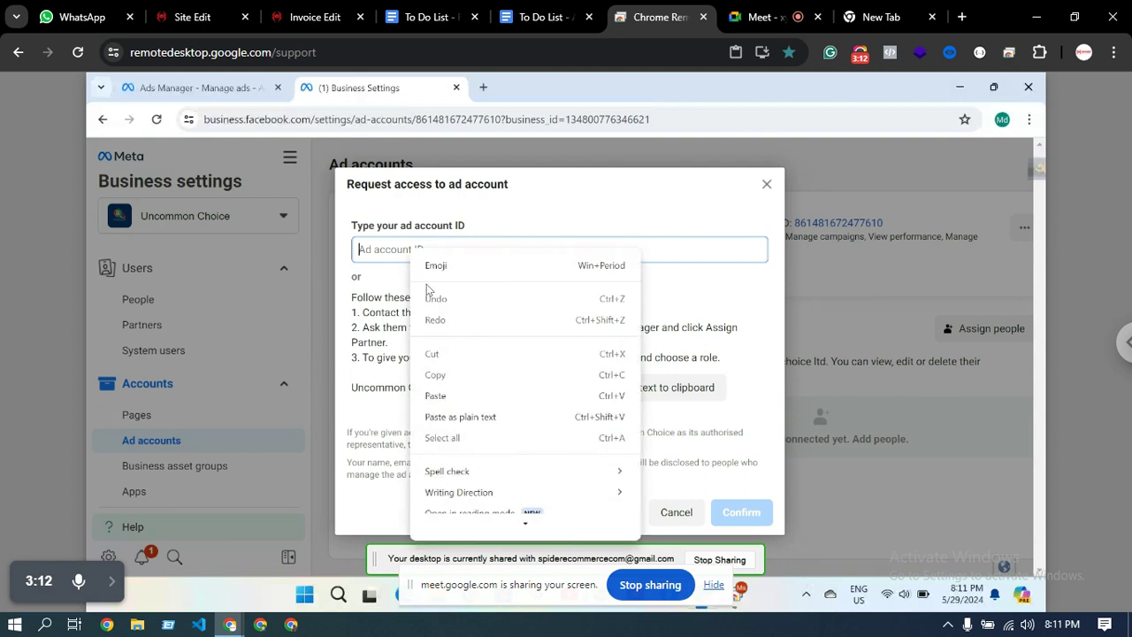
pyautogui.click(461, 416)
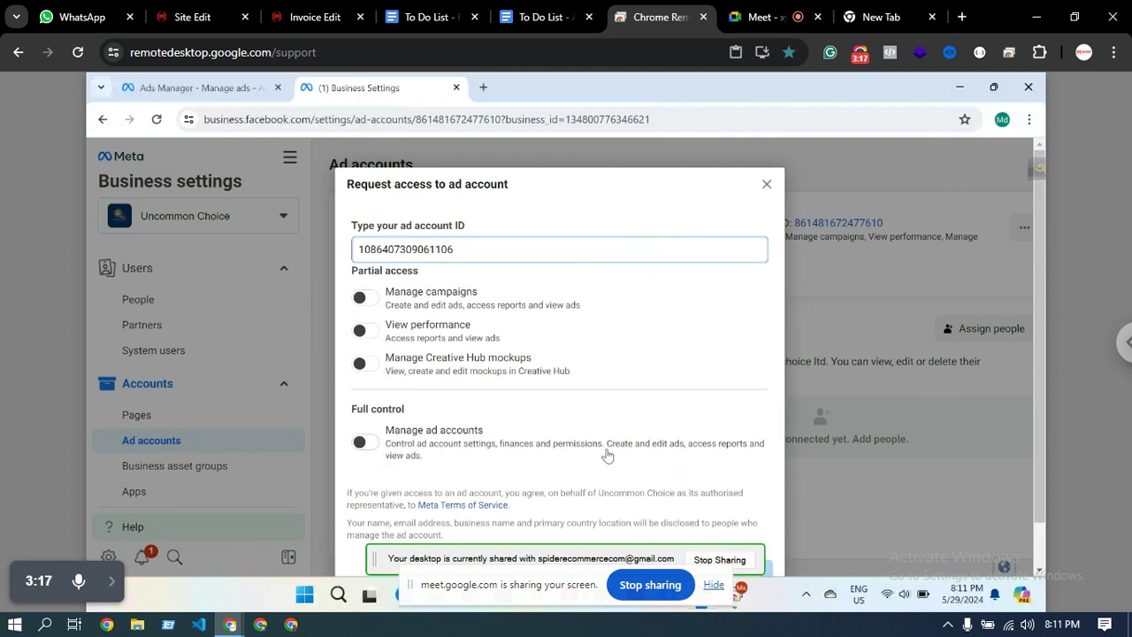
# - Request full control with Manage ad accounts enabled, submit the access request and close the confirmation
pyautogui.click(605, 453)
pyautogui.scroll(-1, 609, 440)
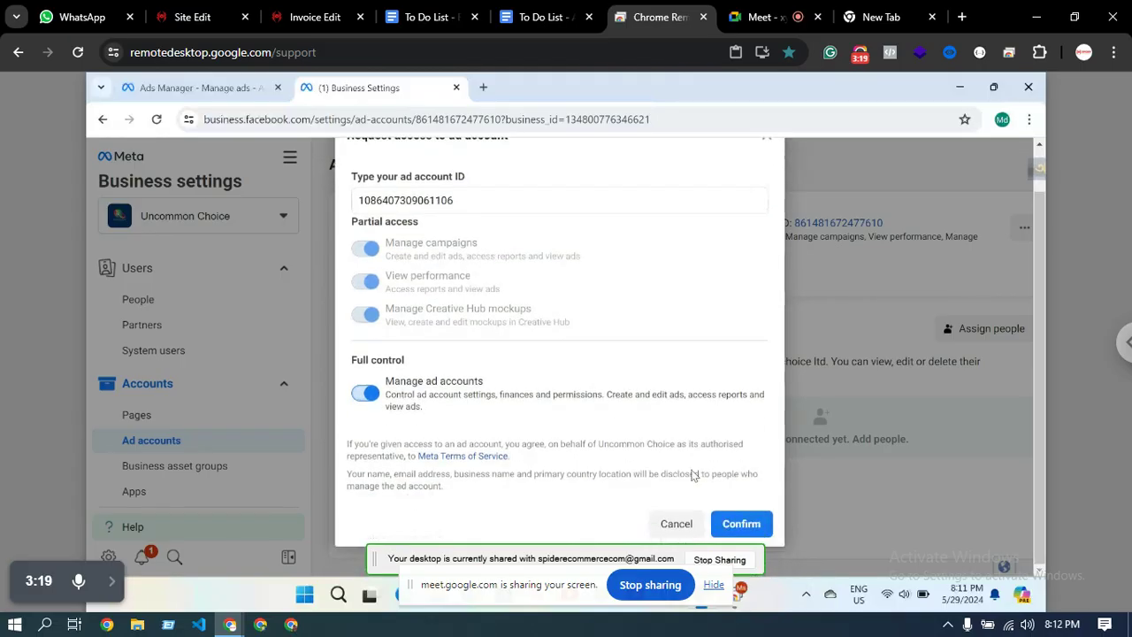
pyautogui.click(747, 521)
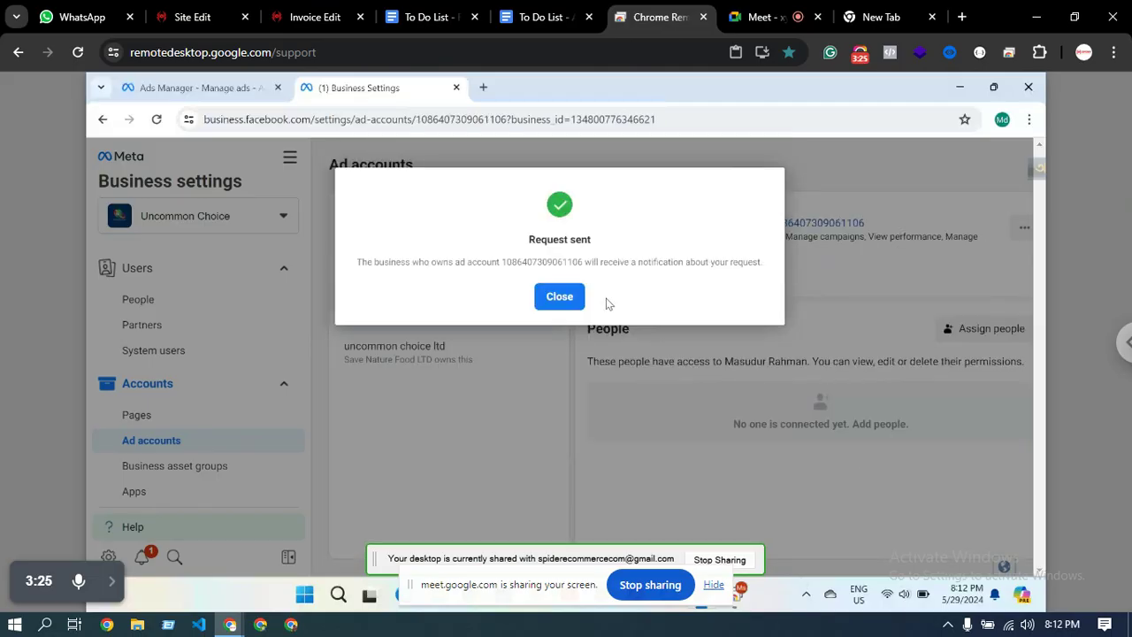
pyautogui.click(560, 297)
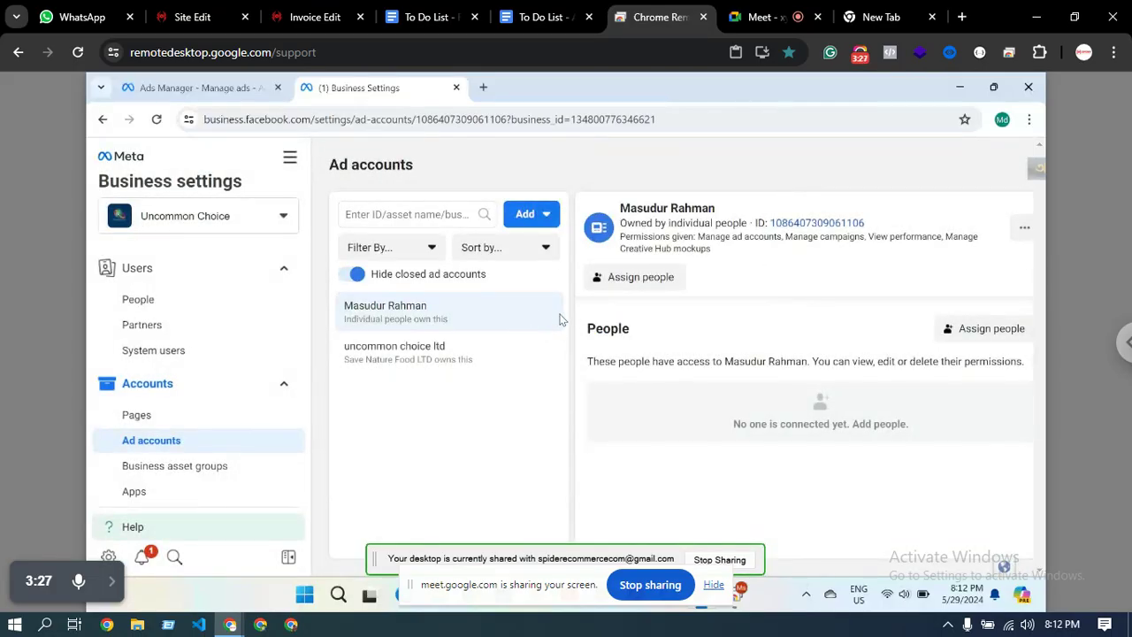
# - Assign all listed people to the individually owned ad account with full control to manage ad accounts
pyautogui.click(415, 358)
pyautogui.click(416, 326)
pyautogui.click(601, 278)
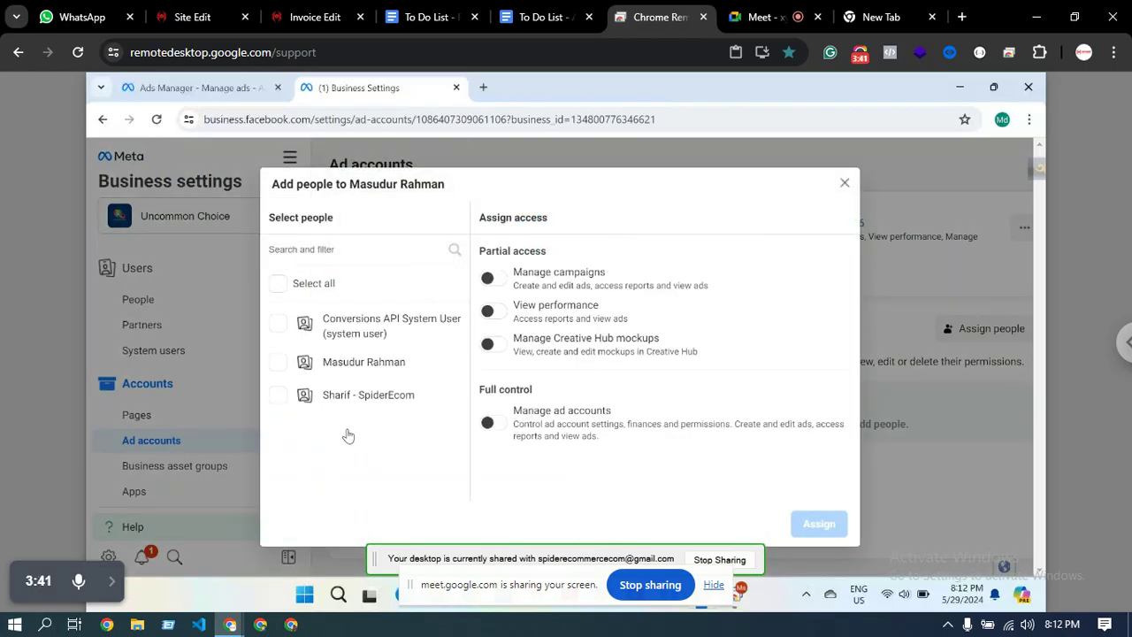
pyautogui.click(277, 284)
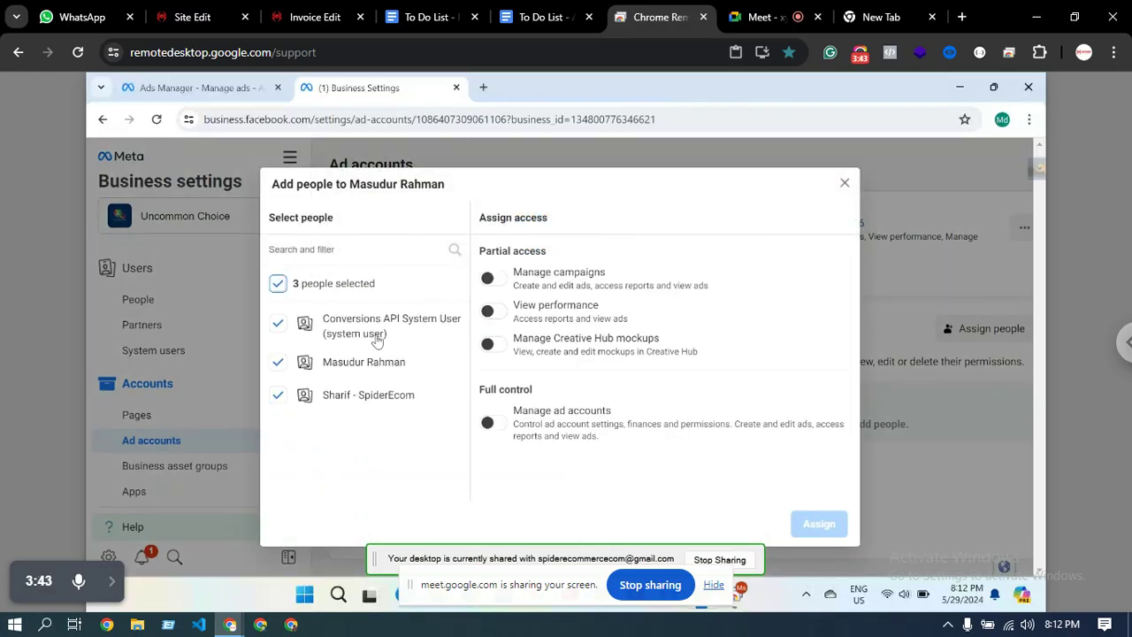
pyautogui.click(489, 423)
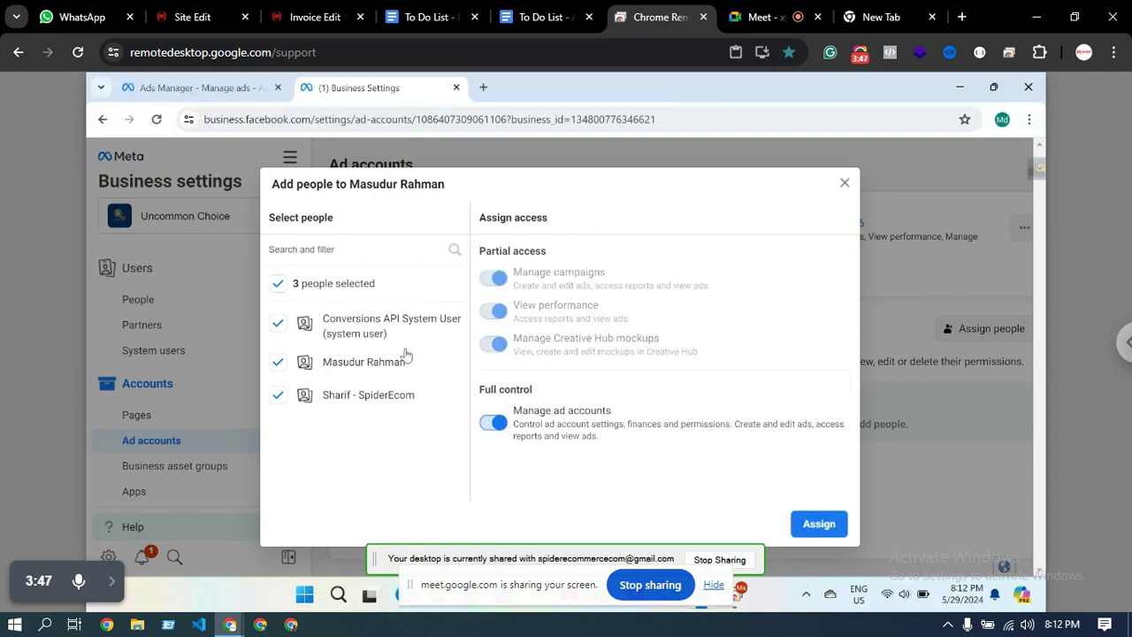
pyautogui.click(823, 526)
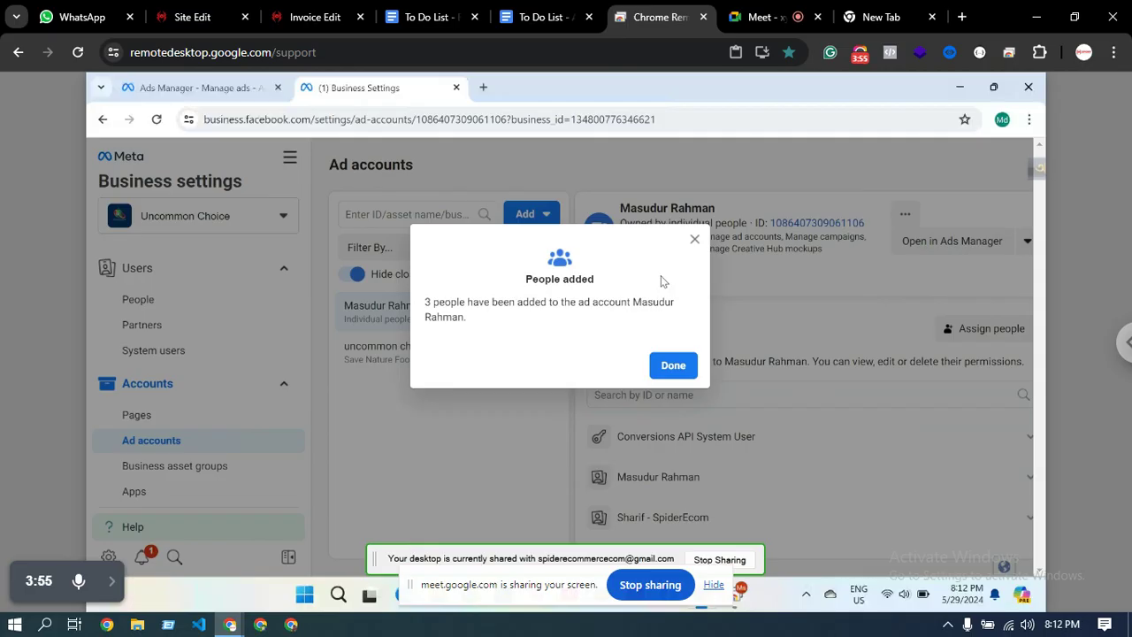
# - Hide the screen-sharing notice and close the confirmation about the people added to the ad account
pyautogui.click(674, 370)
pyautogui.click(674, 370)
pyautogui.click(713, 585)
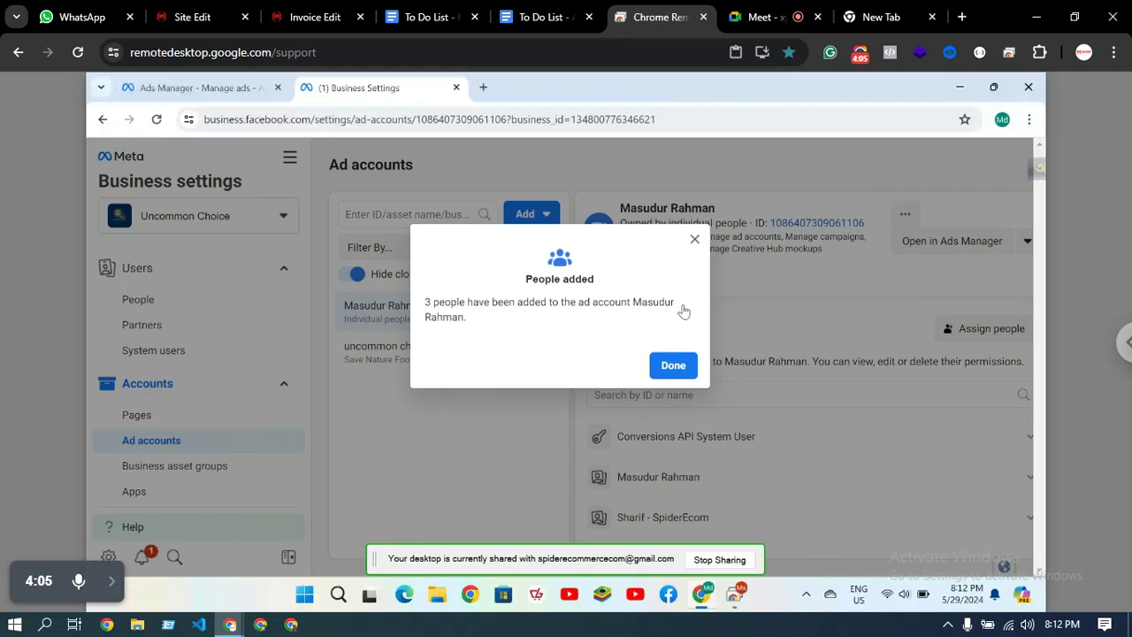
pyautogui.click(663, 370)
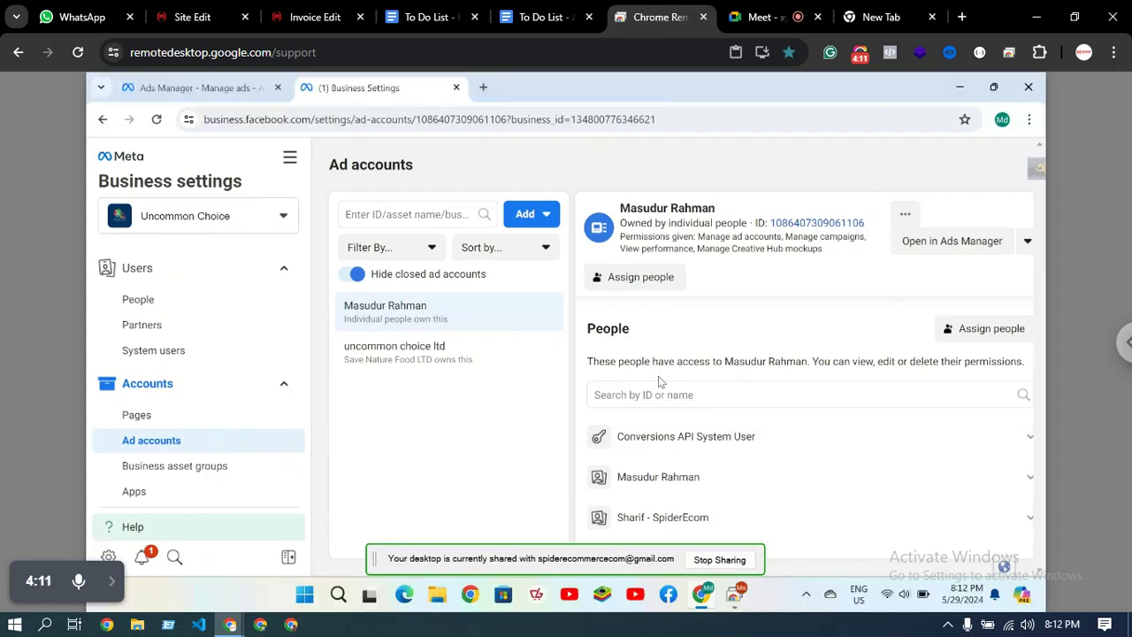
# - Assign all listed people to the uncommon choice ltd ad account with full control to manage ad accounts
pyautogui.click(459, 358)
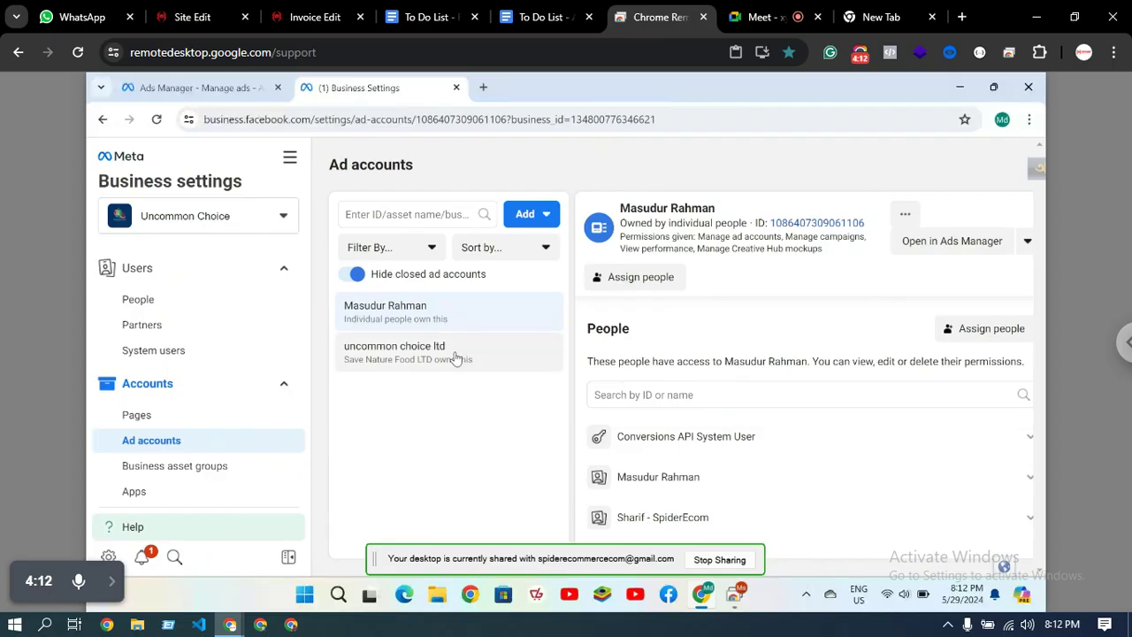
pyautogui.click(604, 277)
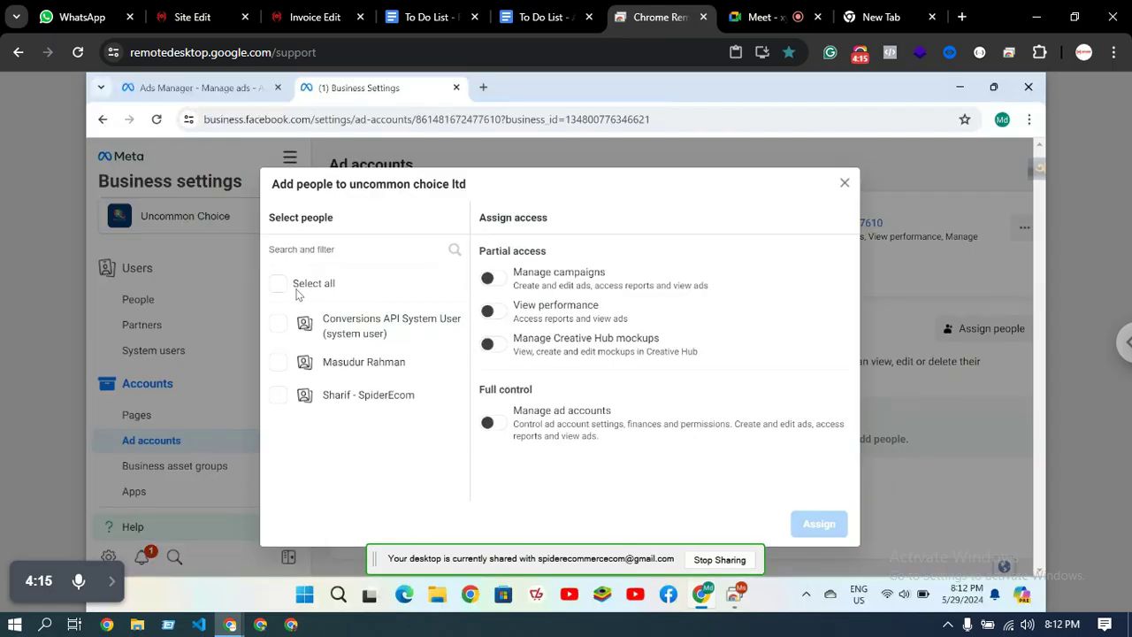
pyautogui.click(278, 287)
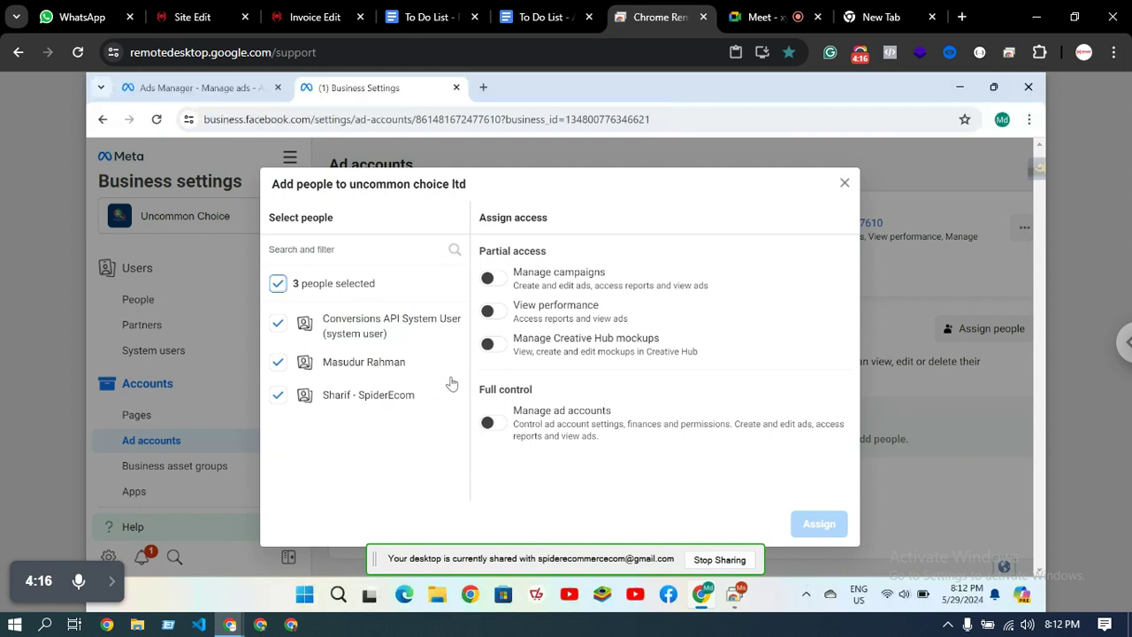
pyautogui.click(504, 428)
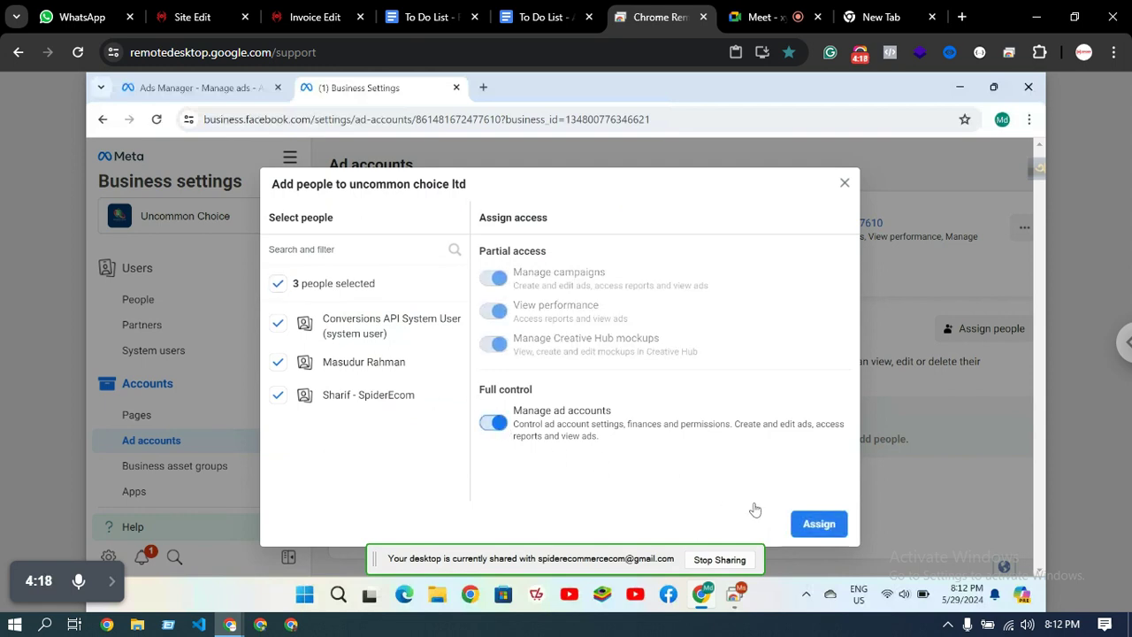
pyautogui.click(814, 523)
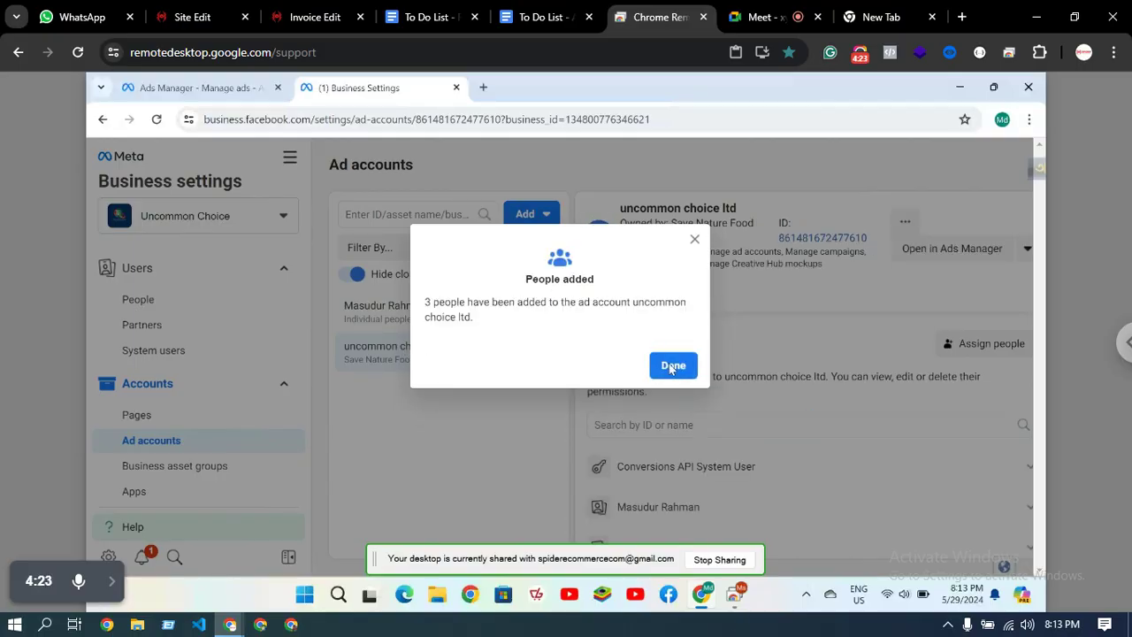
# - Repeat the assignment of all listed people to the individually owned ad account with Manage ad accounts enabled
pyautogui.click(382, 323)
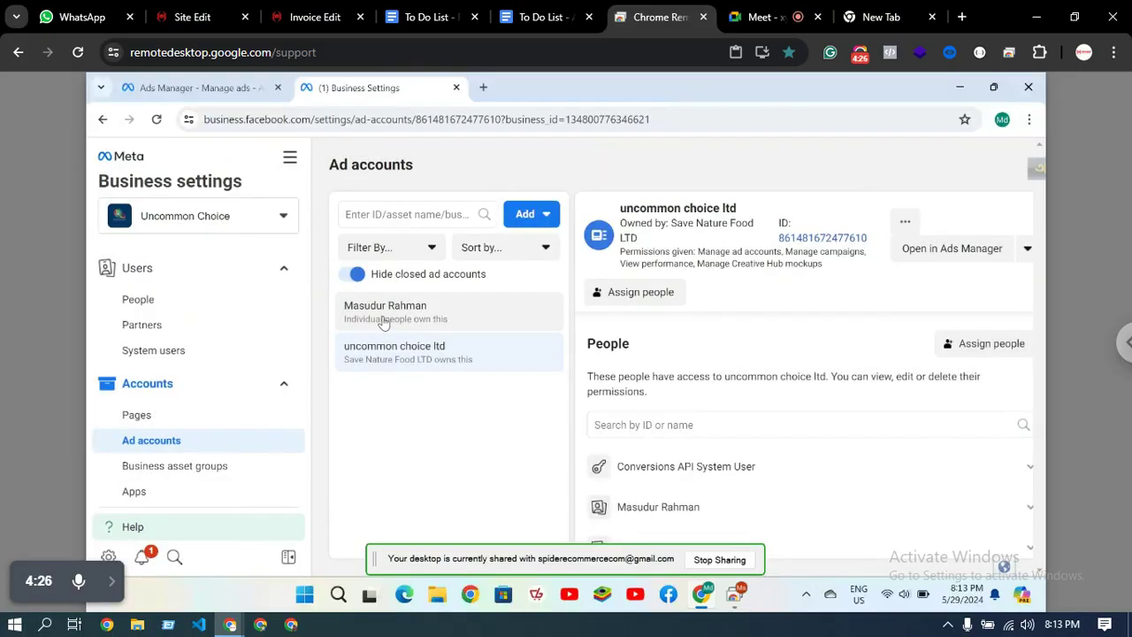
pyautogui.click(529, 316)
pyautogui.click(629, 278)
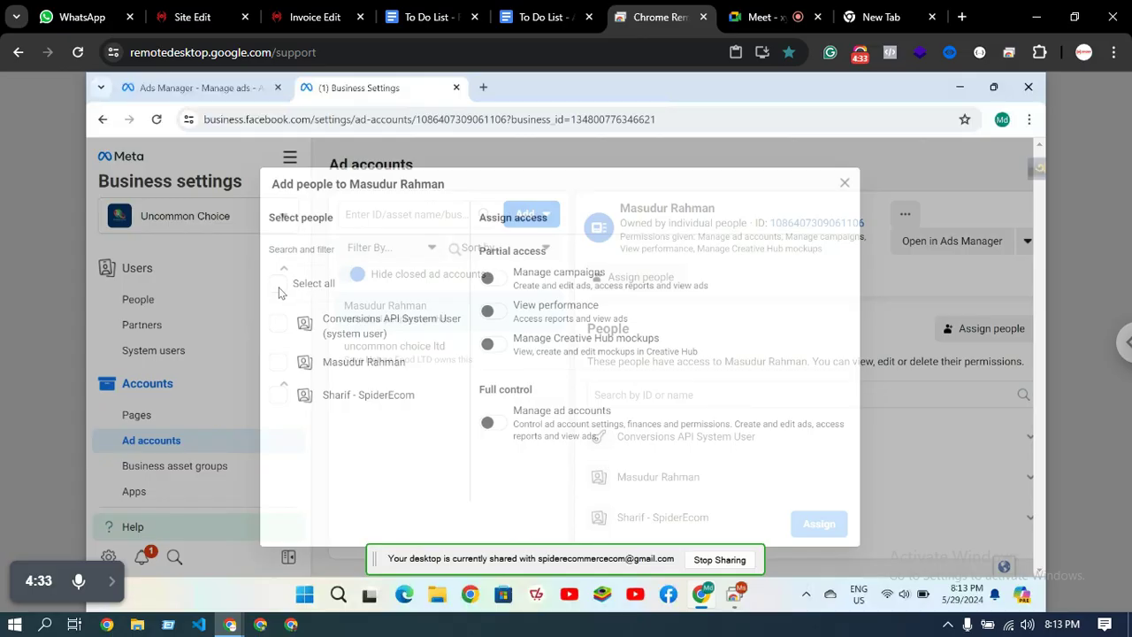
pyautogui.click(492, 421)
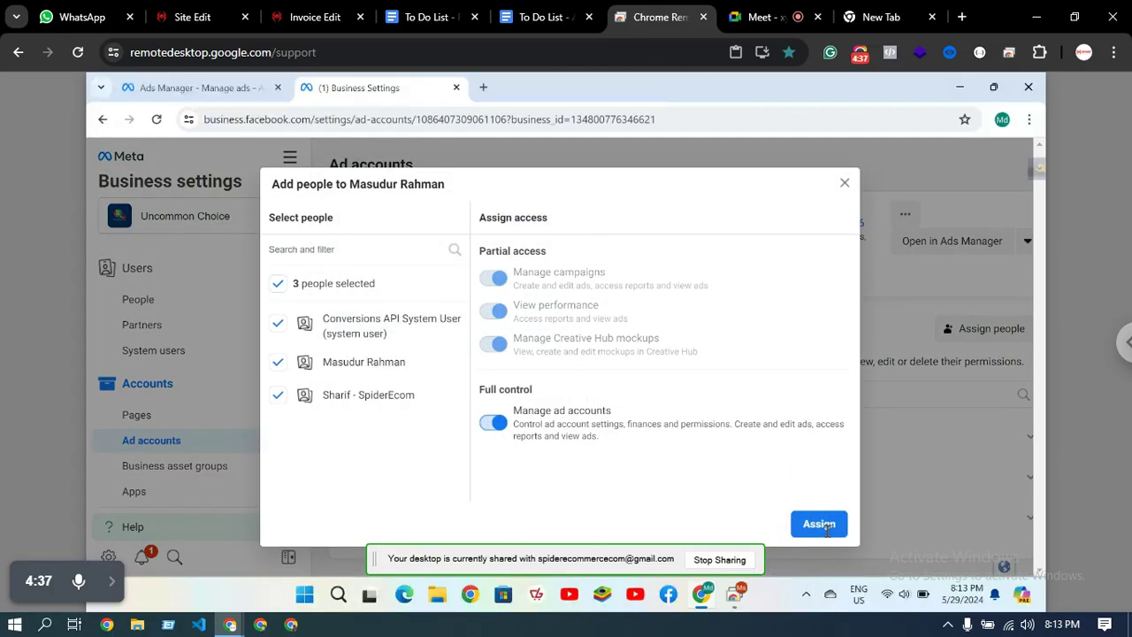
pyautogui.click(819, 524)
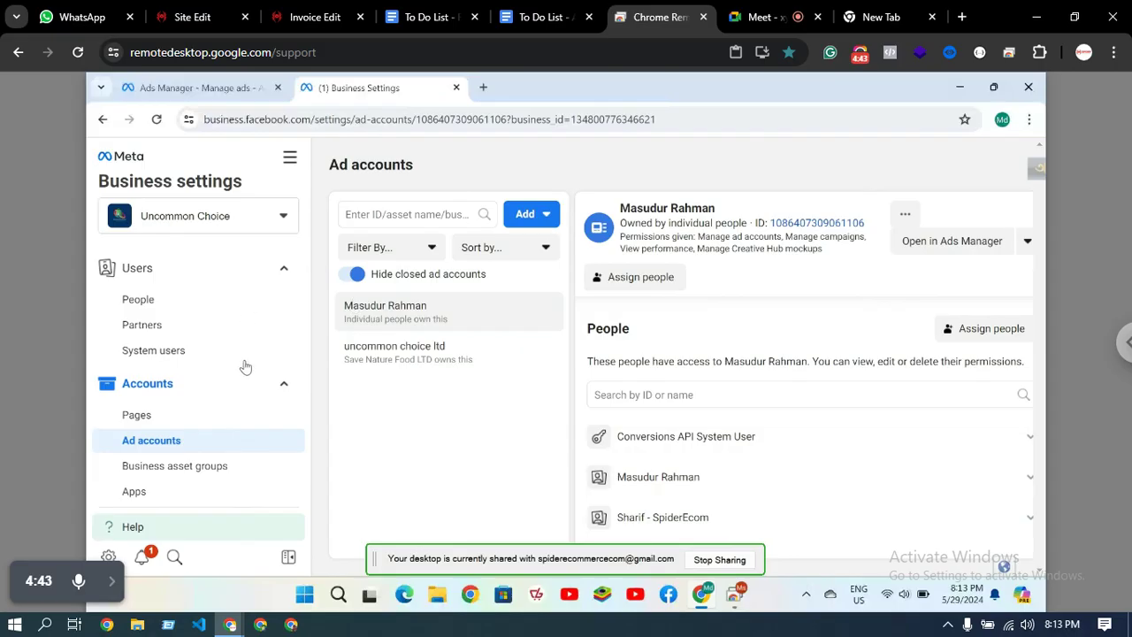
# - Open the datasets under data sources and start assigning people to the Uncommon Choice DS +Pixel + Server-side + SpiderEcommerce dataset
pyautogui.scroll(-3, 184, 434)
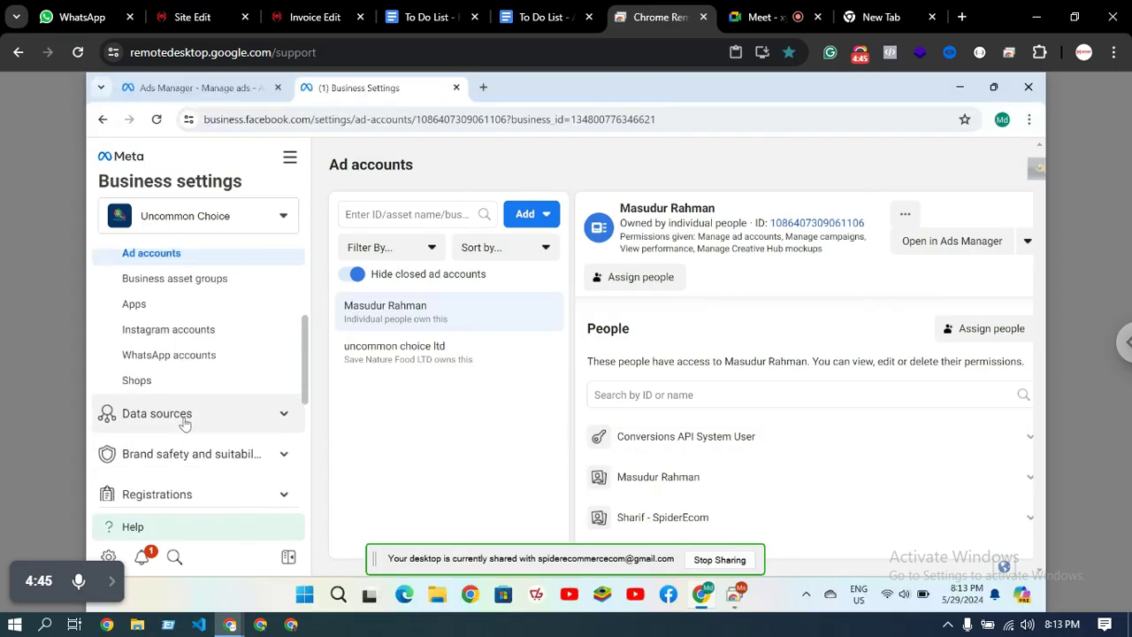
pyautogui.click(184, 416)
pyautogui.scroll(-1, 182, 433)
pyautogui.click(173, 468)
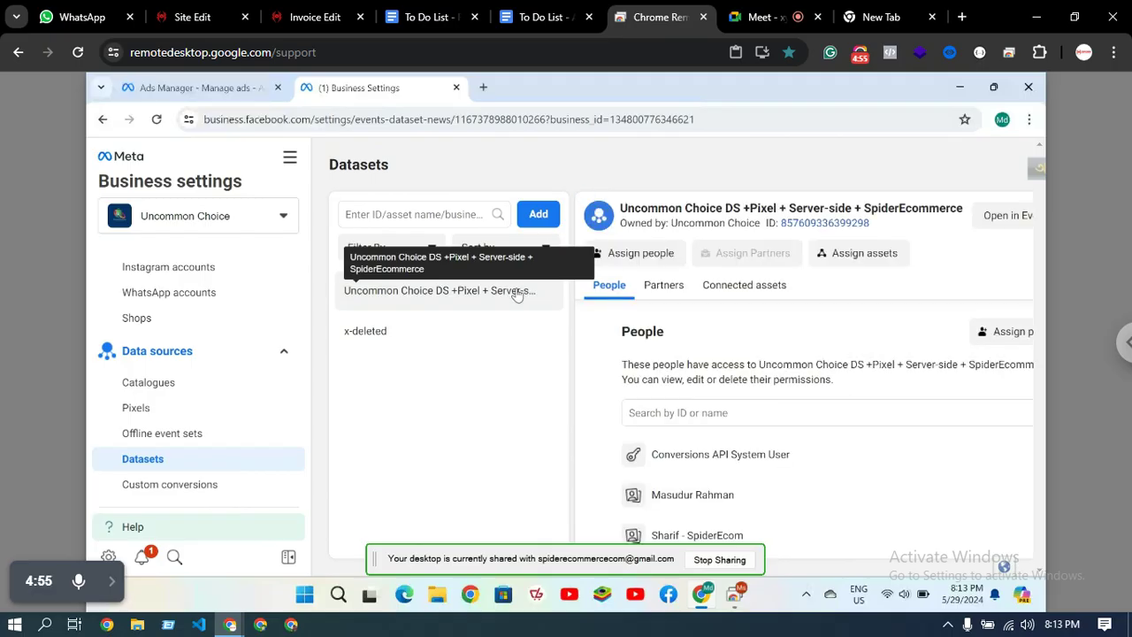
pyautogui.click(634, 256)
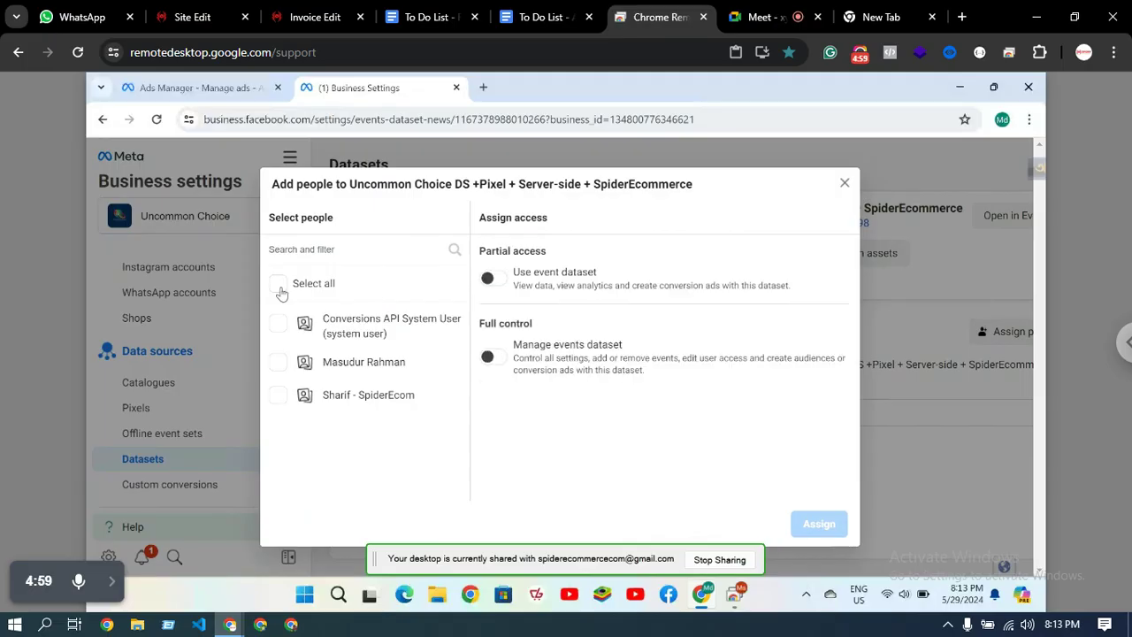